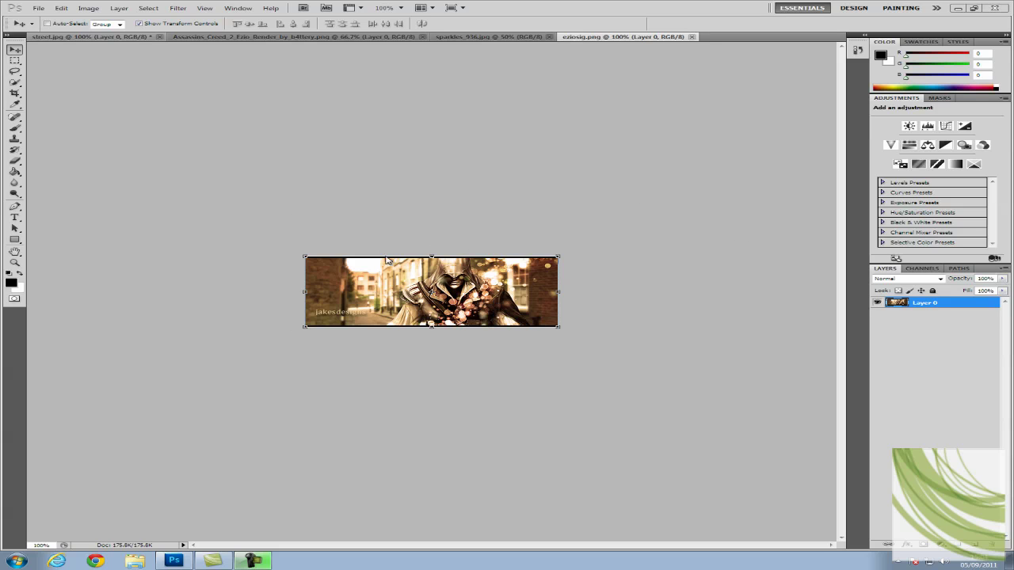
# Create a 400 × 150 pixel transparent document at 72 pixels/inch from the SIGS preset and close eziosig.png.
pyautogui.click(77, 38)
pyautogui.click(38, 8)
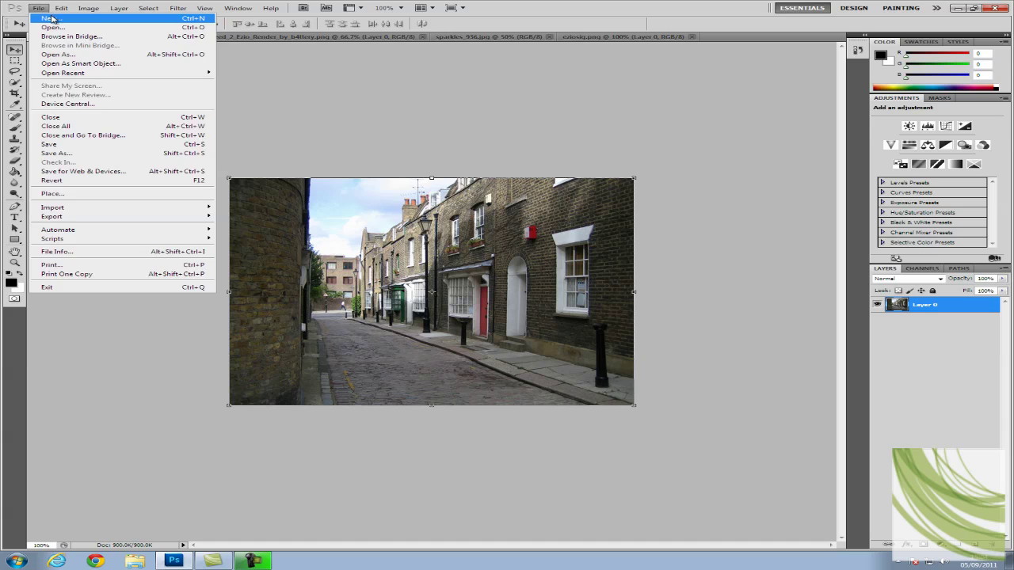
pyautogui.click(51, 18)
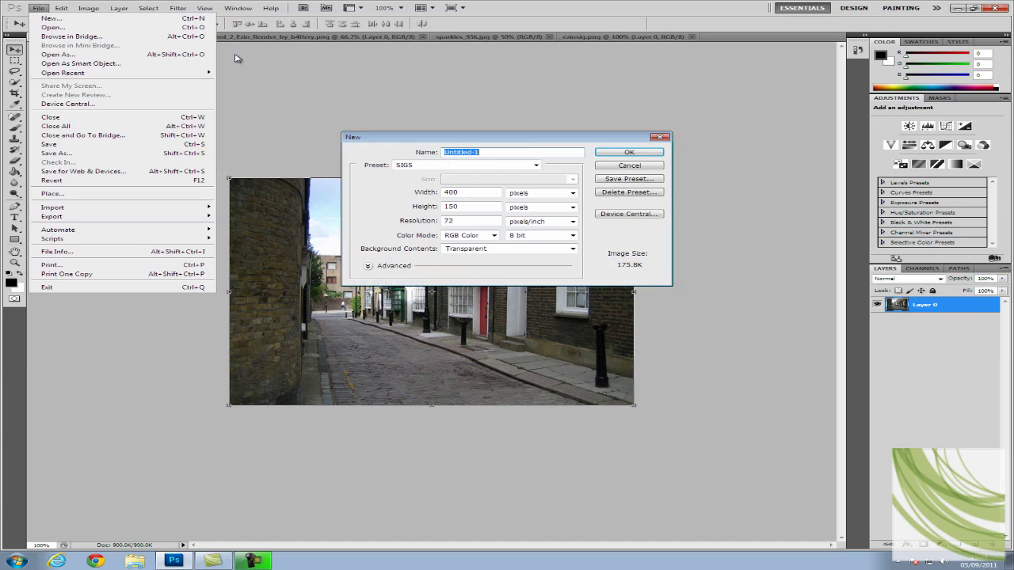
pyautogui.click(609, 154)
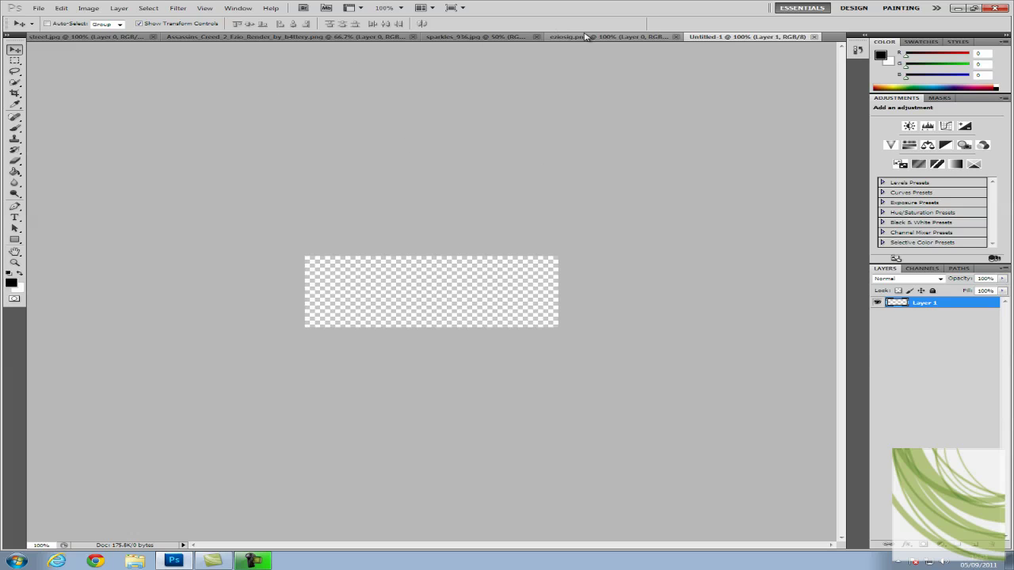
pyautogui.click(676, 36)
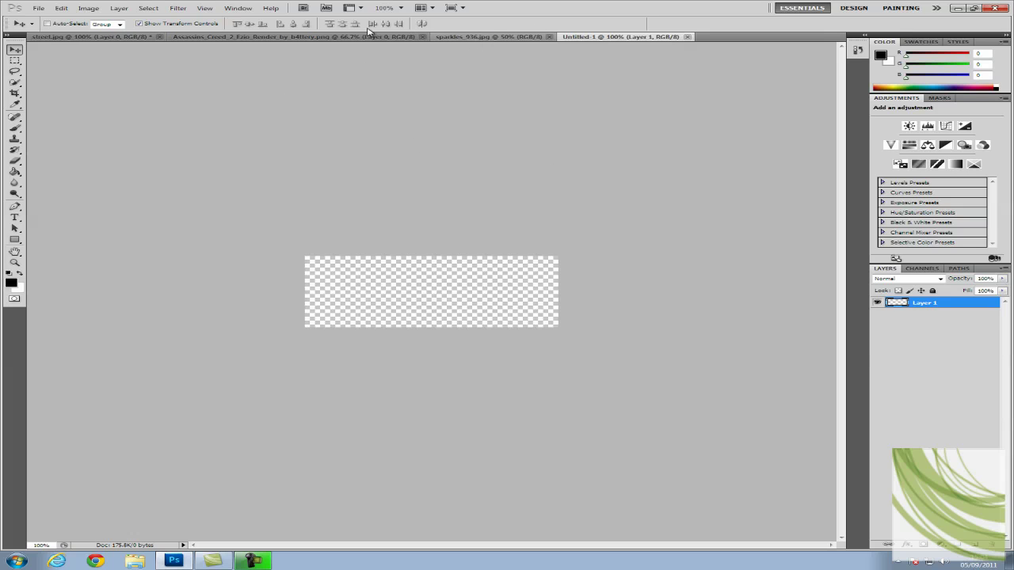
# Copy the street photo into the blank document, scaled down to fill the canvas, and merge it with the empty layer.
pyautogui.click(68, 37)
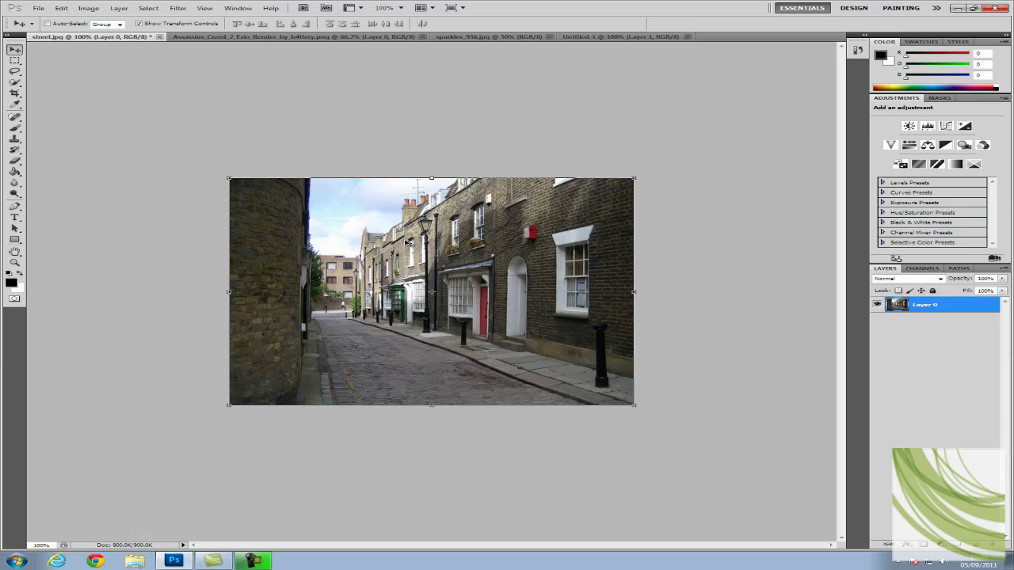
pyautogui.moveTo(504, 280); pyautogui.dragTo(488, 261)
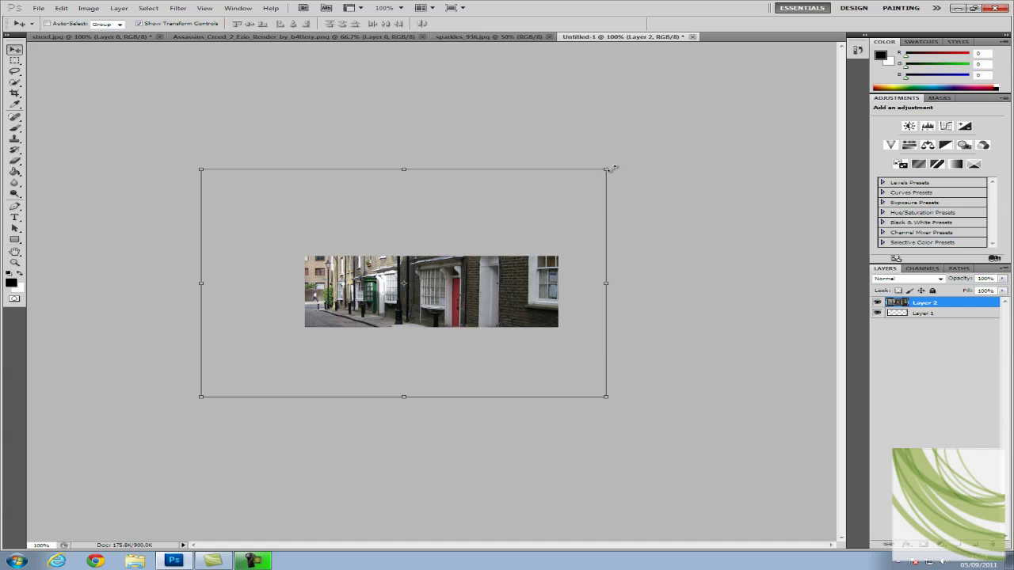
pyautogui.moveTo(609, 168); pyautogui.dragTo(530, 241)
pyautogui.press('Return')
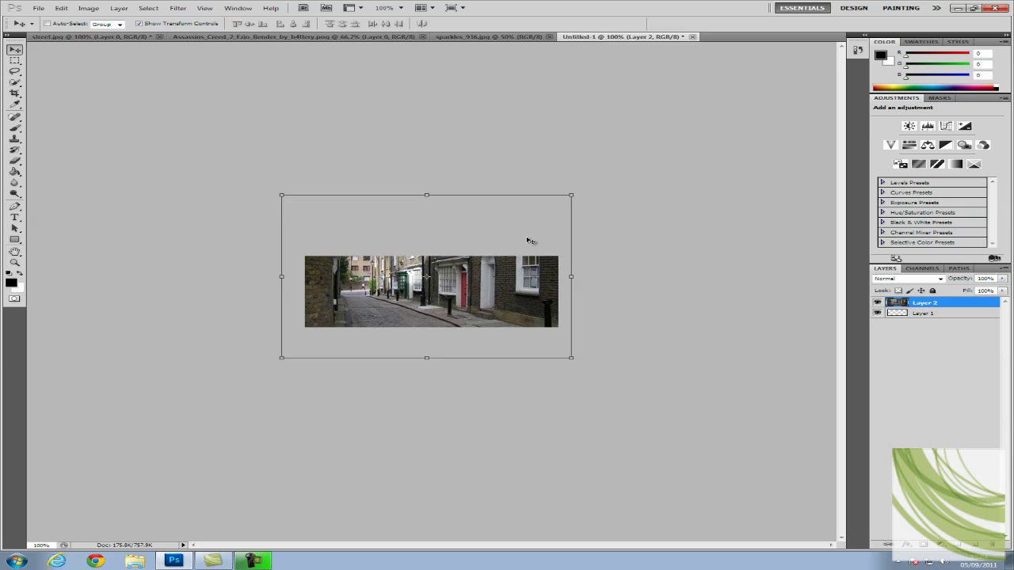
pyautogui.hotkey('ctrl', 'e')
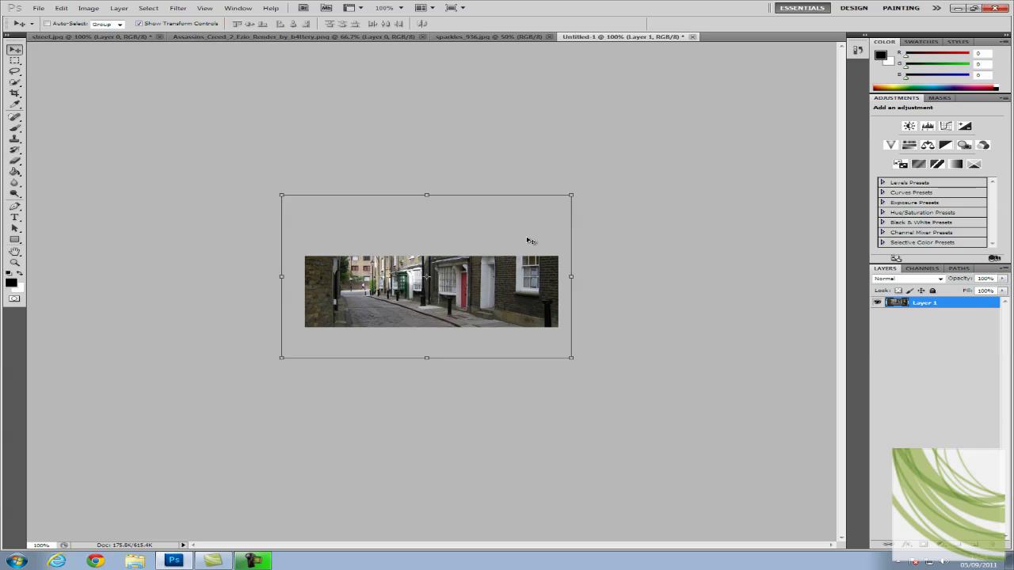
pyautogui.click(297, 38)
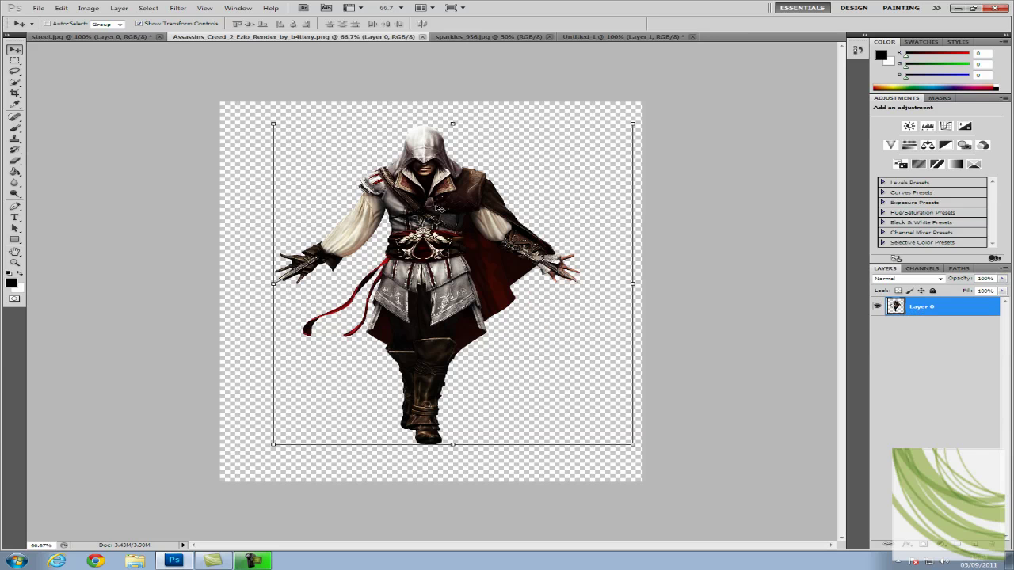
pyautogui.moveTo(422, 191); pyautogui.dragTo(447, 287)
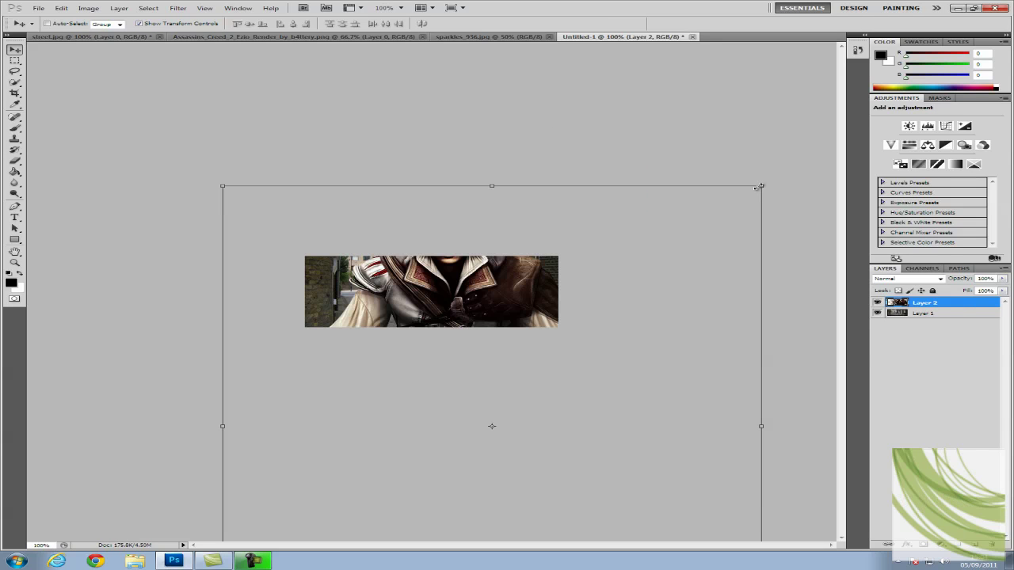
pyautogui.moveTo(759, 186); pyautogui.dragTo(369, 425)
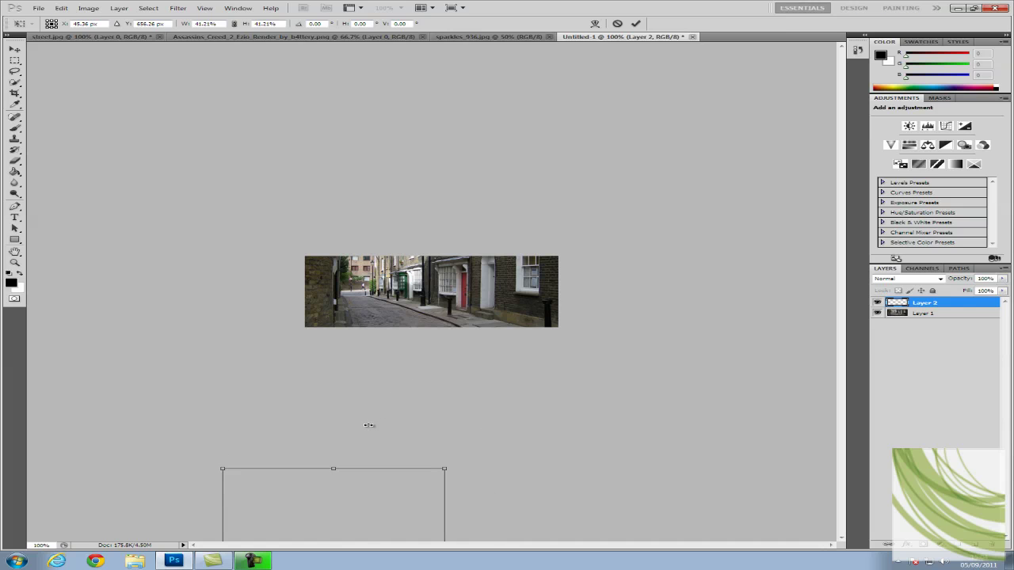
pyautogui.press('Return')
pyautogui.moveTo(341, 492); pyautogui.dragTo(503, 264)
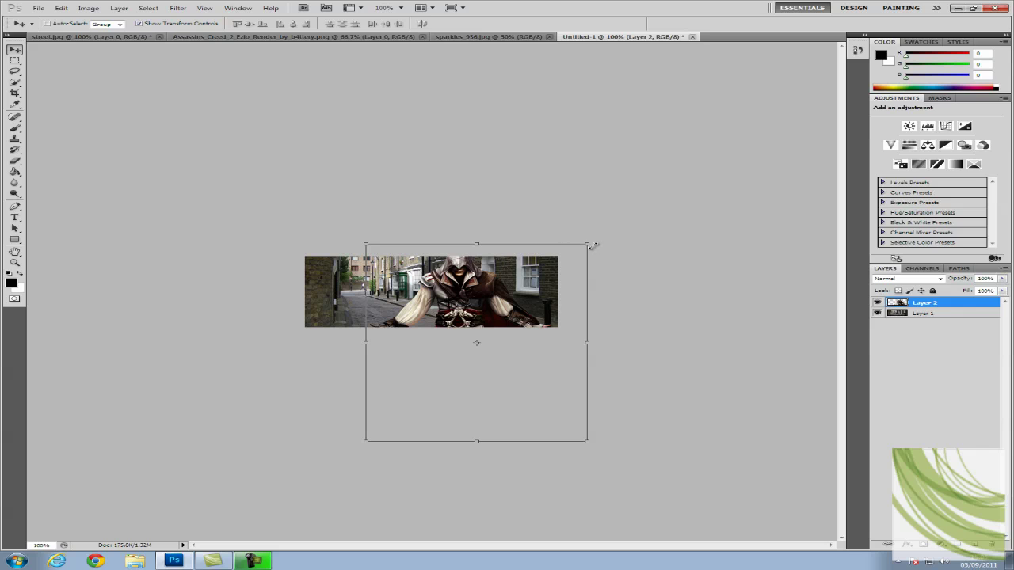
pyautogui.moveTo(592, 247); pyautogui.dragTo(644, 202)
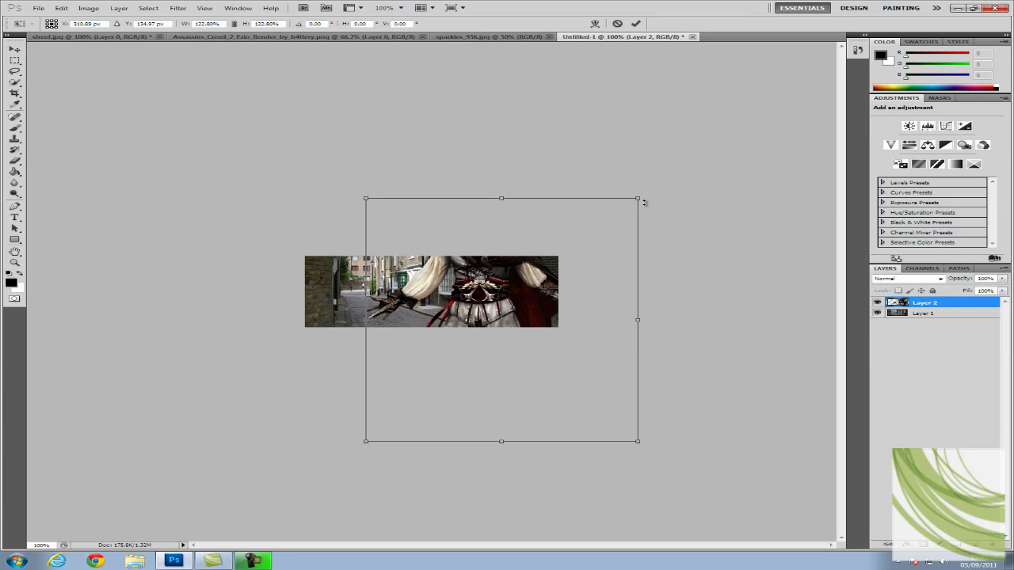
pyautogui.moveTo(526, 278); pyautogui.dragTo(497, 320)
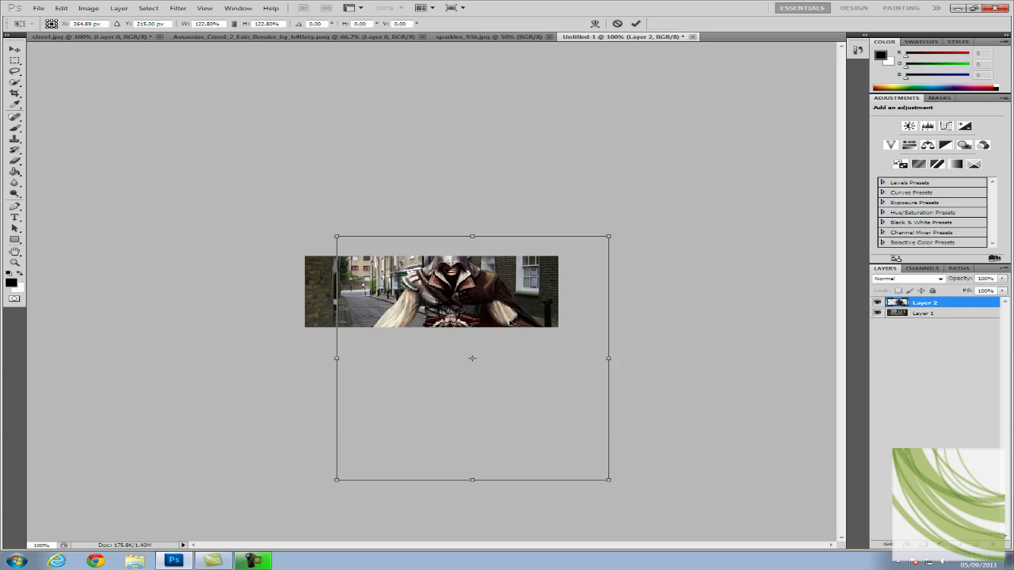
pyautogui.press('Return')
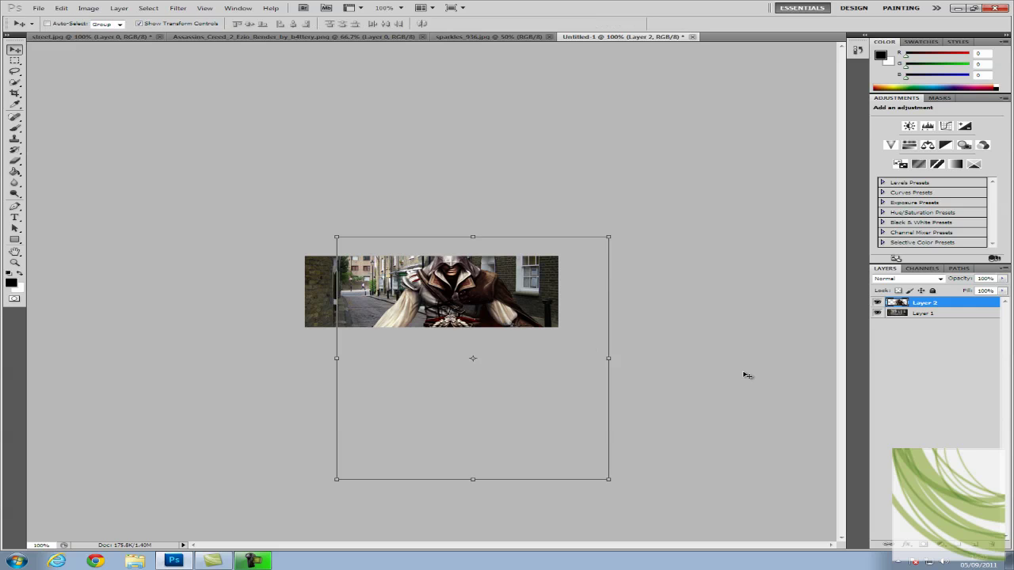
pyautogui.click(177, 8)
pyautogui.click(236, 31)
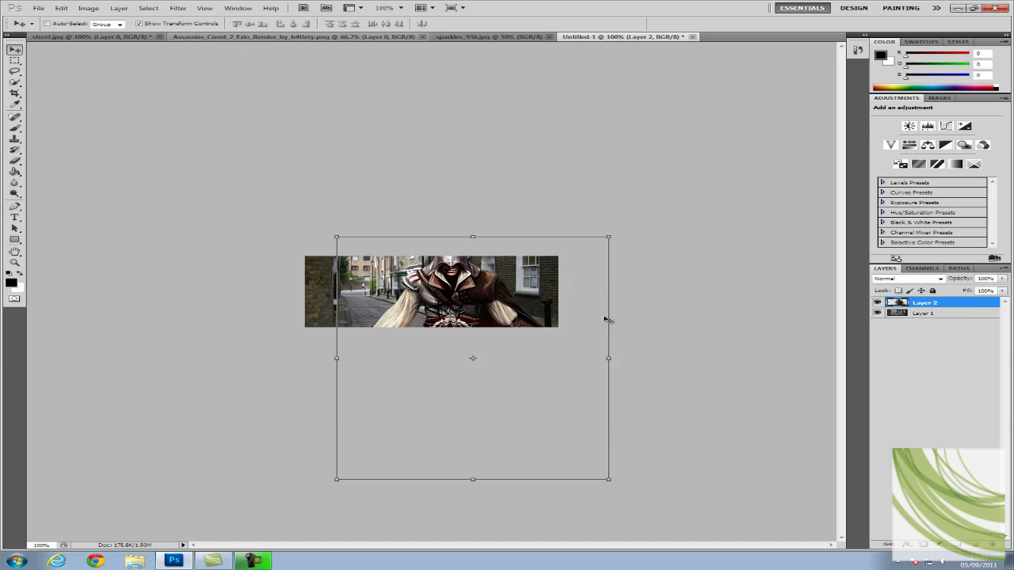
pyautogui.press('Delete')
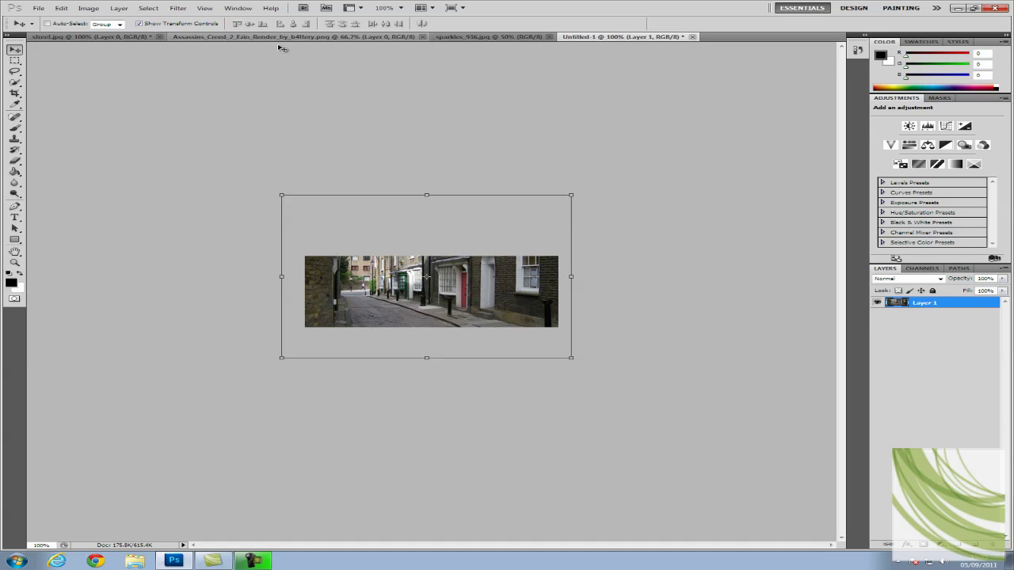
# Copy the Assassin's Creed 2 Ezio render into the street banner and scale it proportionally to about 64%.
pyautogui.hotkey('ctrl', 'Tab')
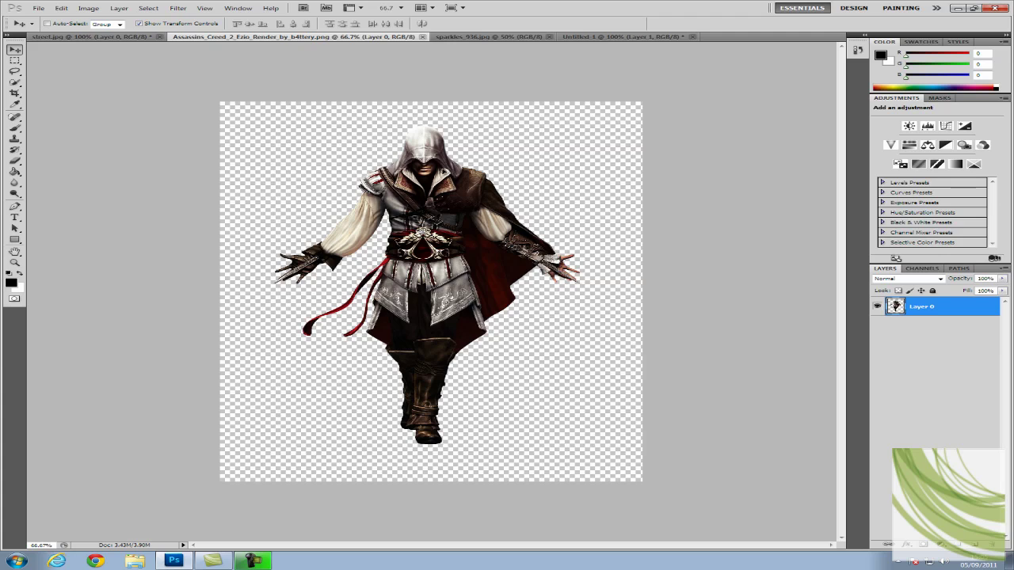
pyautogui.moveTo(412, 190); pyautogui.dragTo(494, 277)
pyautogui.moveTo(703, 247); pyautogui.dragTo(606, 251)
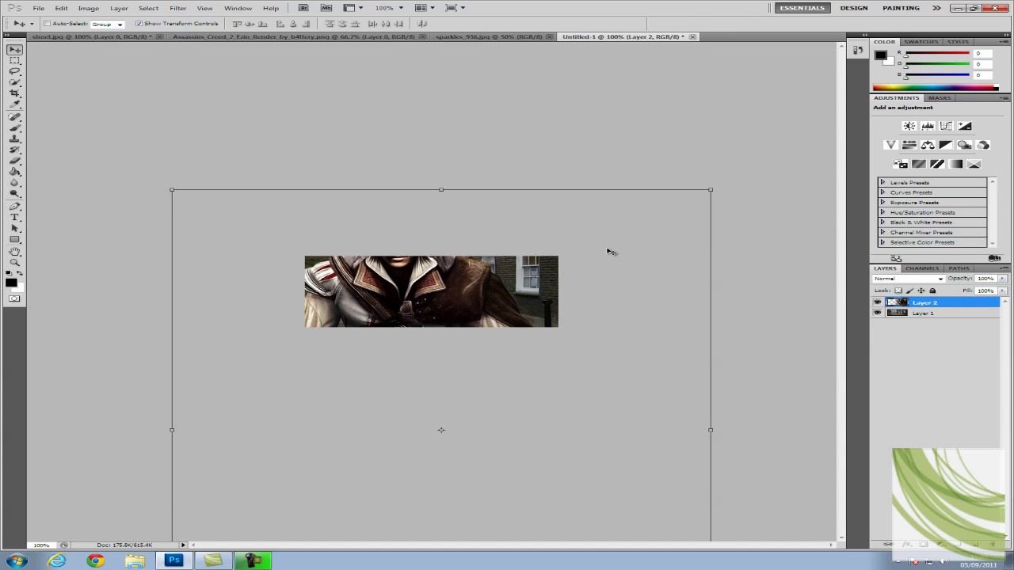
pyautogui.moveTo(712, 189); pyautogui.dragTo(531, 372)
# Position the Ezio render right of the banner's centre with hood and chest showing, and scale it down slightly more.
pyautogui.moveTo(439, 398); pyautogui.dragTo(577, 275)
pyautogui.hotkey('shift', 'Left')
pyautogui.press('Up')
pyautogui.press('Up')
pyautogui.press('Up')
pyautogui.press('Up')
pyautogui.press('Up')
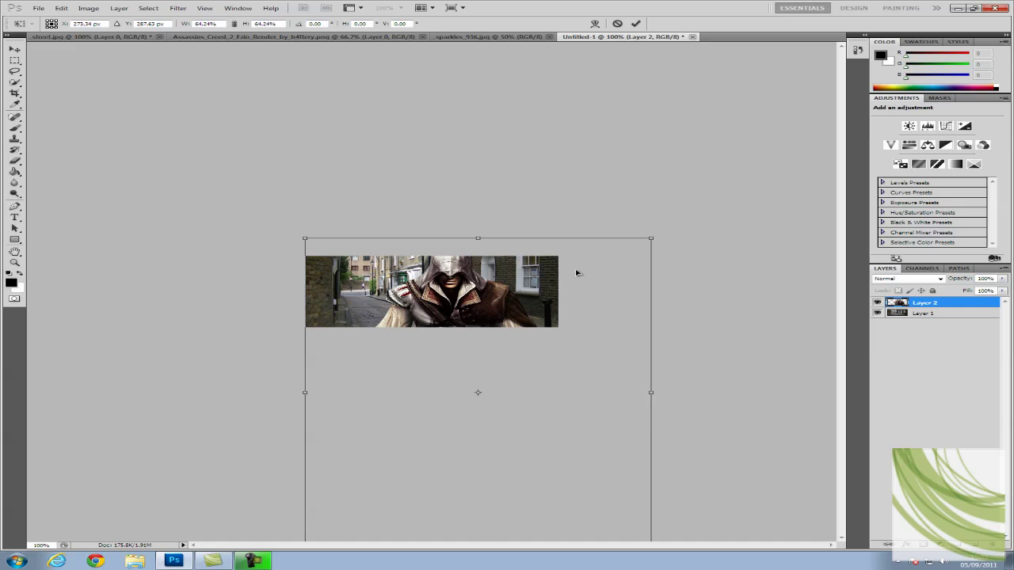
pyautogui.moveTo(652, 239); pyautogui.dragTo(599, 283)
pyautogui.press('Return')
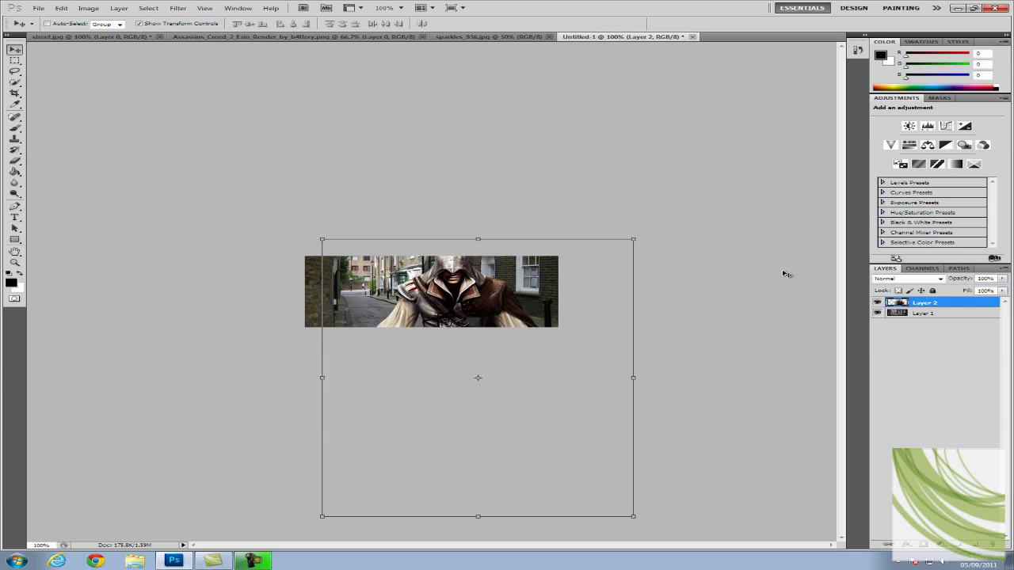
# Hide the Ezio render layer and duplicate the street layer.
pyautogui.click(921, 314)
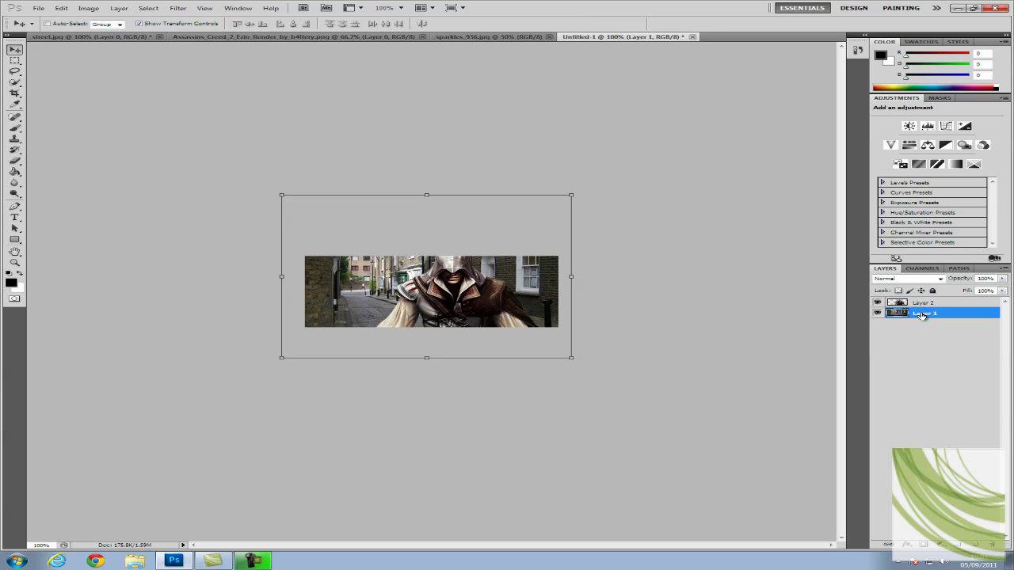
pyautogui.click(878, 303)
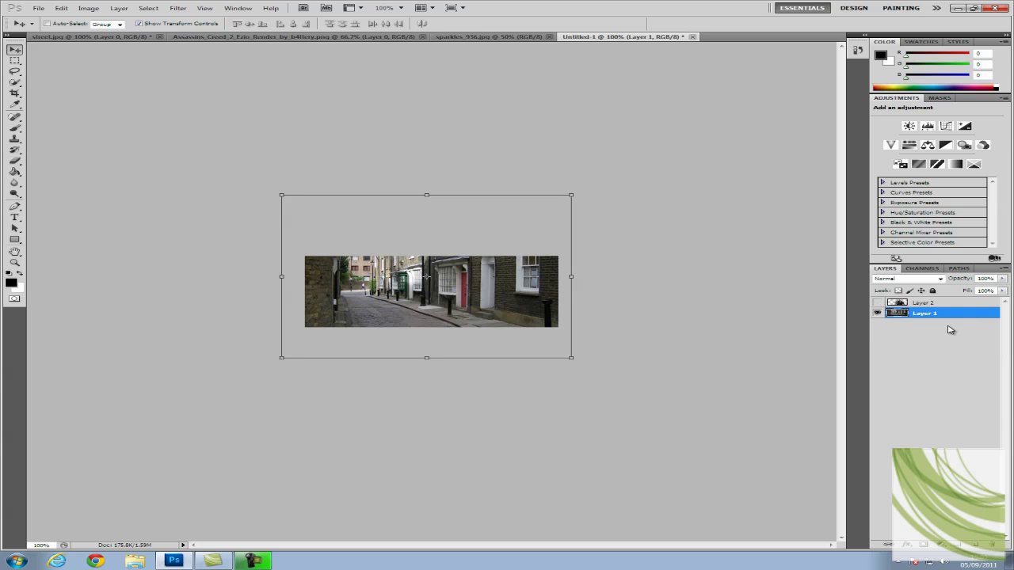
pyautogui.hotkey('ctrl', 'j')
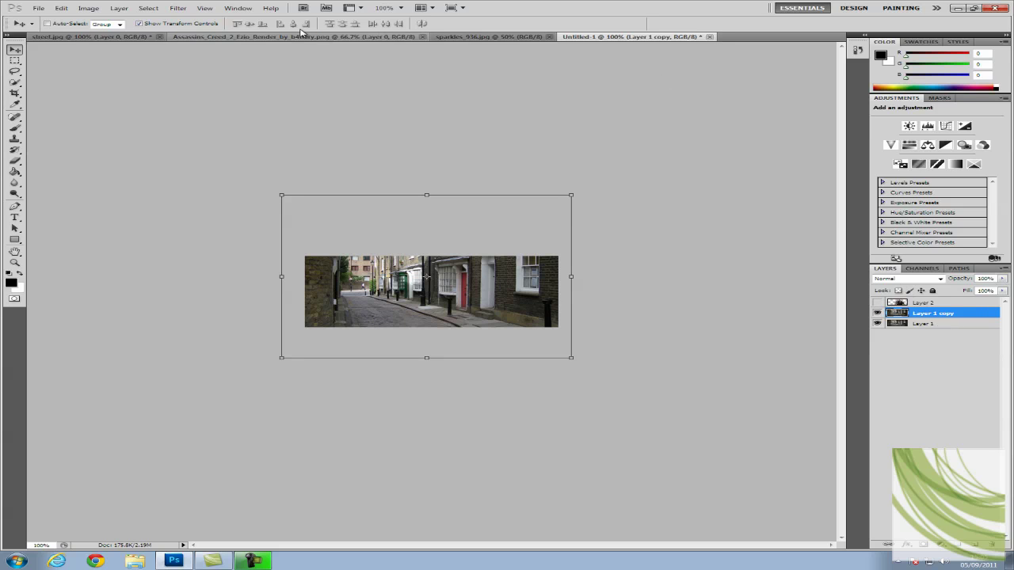
# Apply a Gaussian Blur with a 1.5 pixel radius to the street copy and show the Ezio render layer again.
pyautogui.click(178, 8)
pyautogui.moveTo(204, 97)
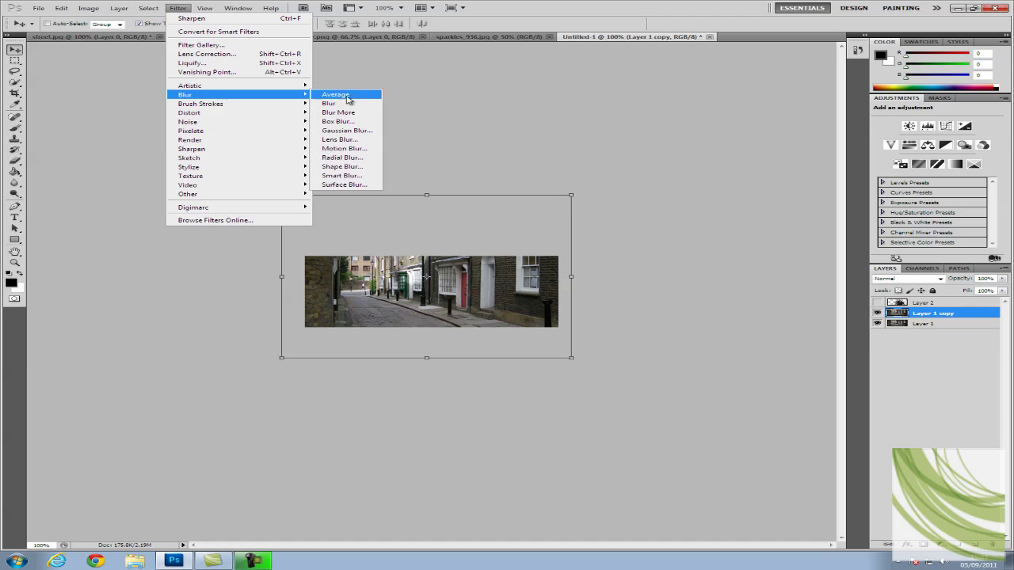
pyautogui.click(366, 131)
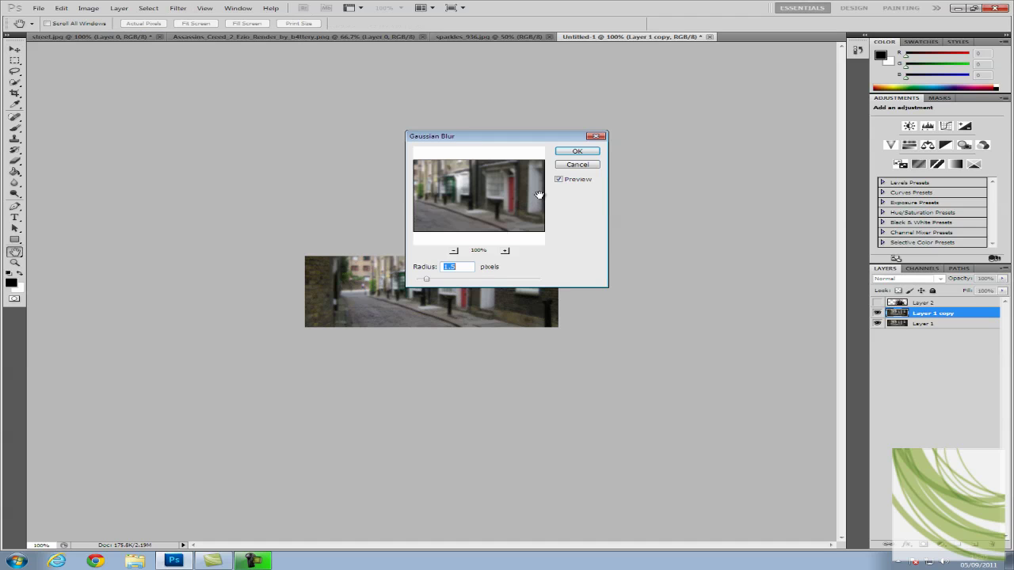
pyautogui.click(576, 151)
pyautogui.press('v')
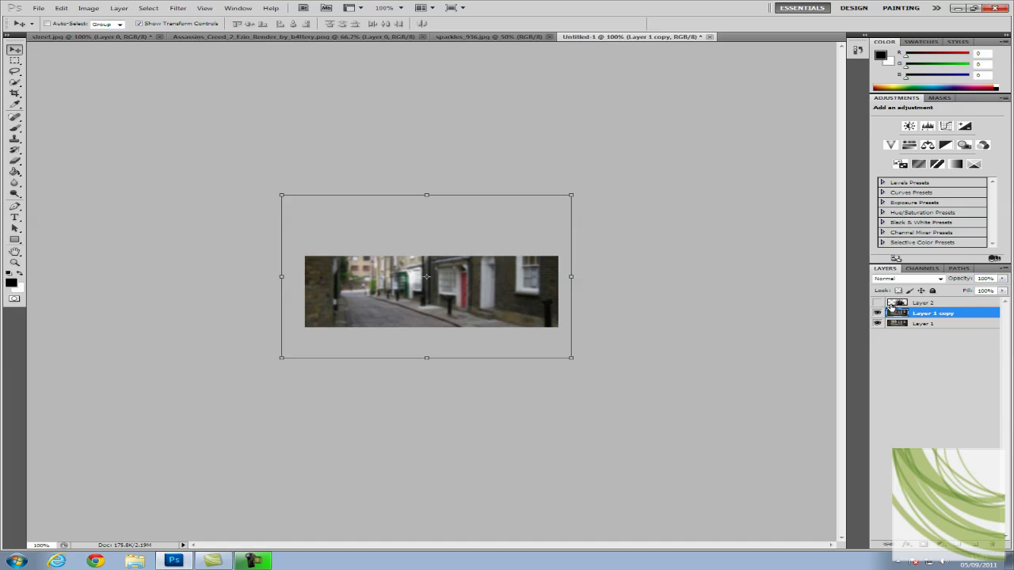
pyautogui.click(877, 303)
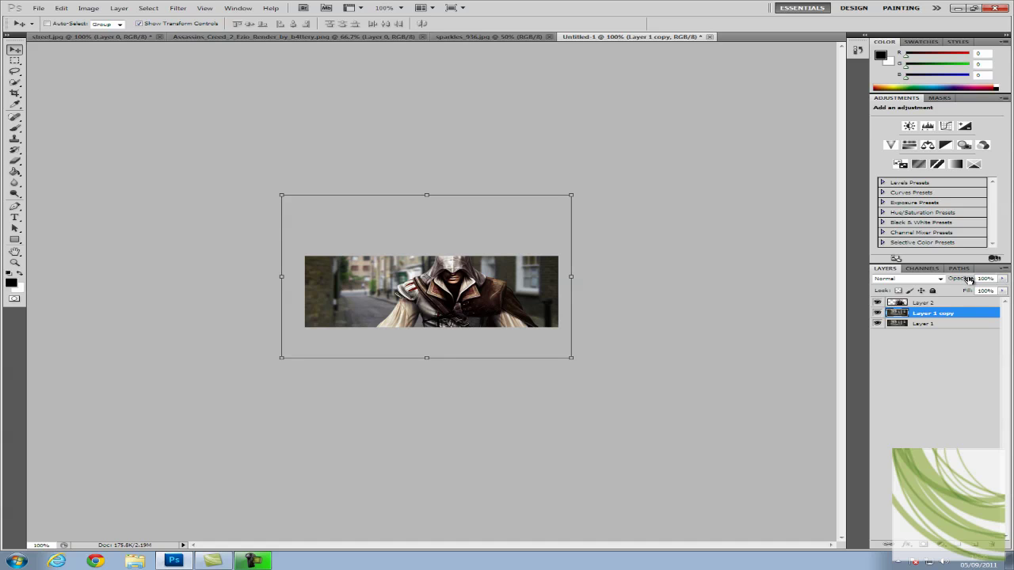
# Lower the opacity of the blurred street copy and apply the plain Blur filter to the original street layer.
pyautogui.moveTo(970, 278); pyautogui.dragTo(872, 271)
pyautogui.click(935, 323)
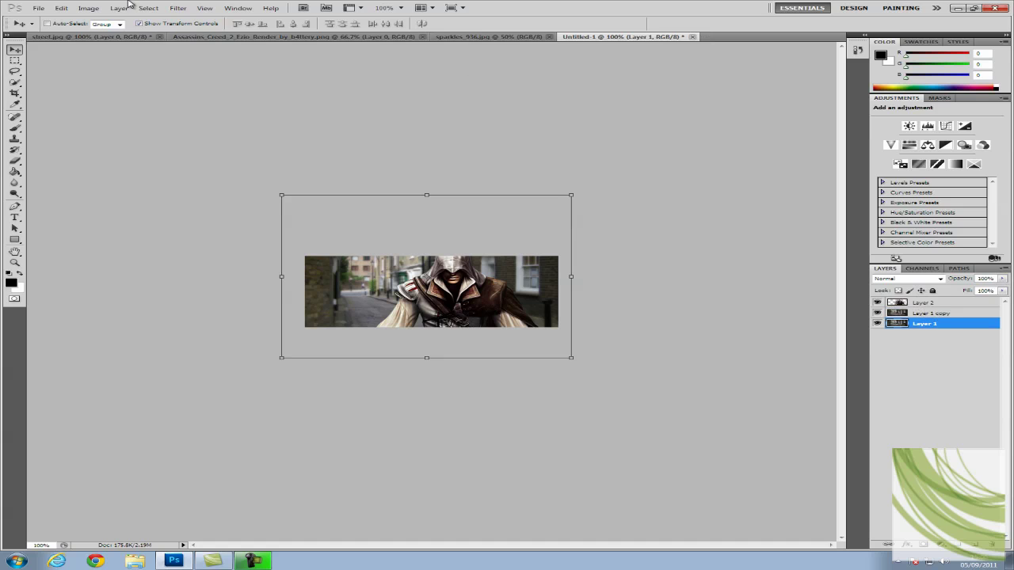
pyautogui.click(204, 8)
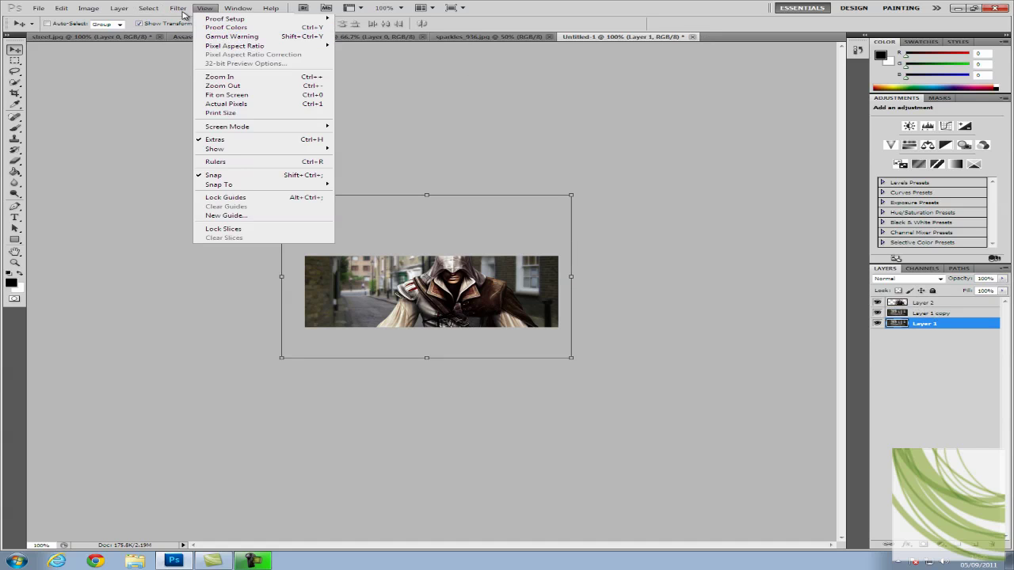
pyautogui.moveTo(178, 8)
pyautogui.moveTo(270, 96)
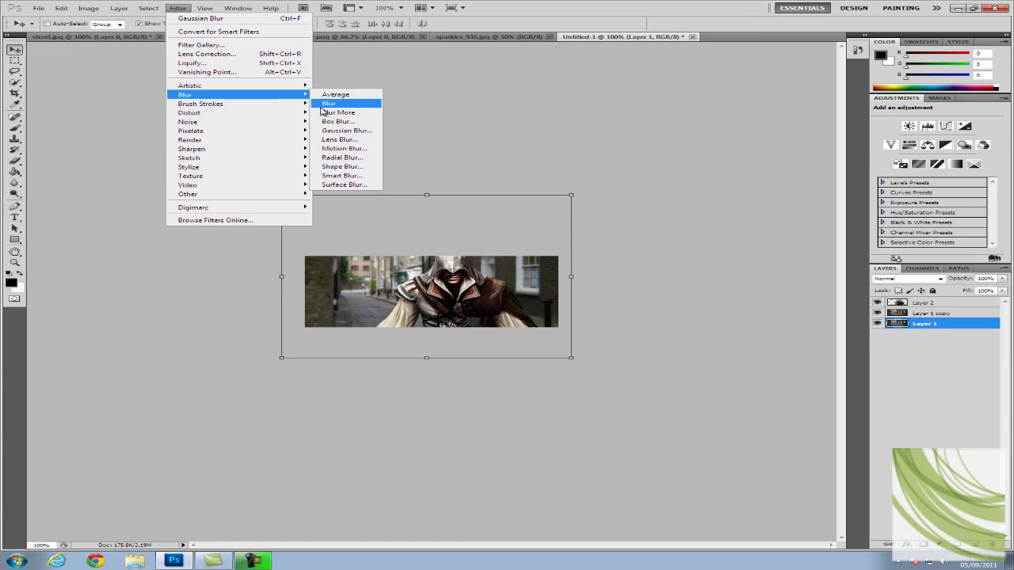
pyautogui.click(326, 105)
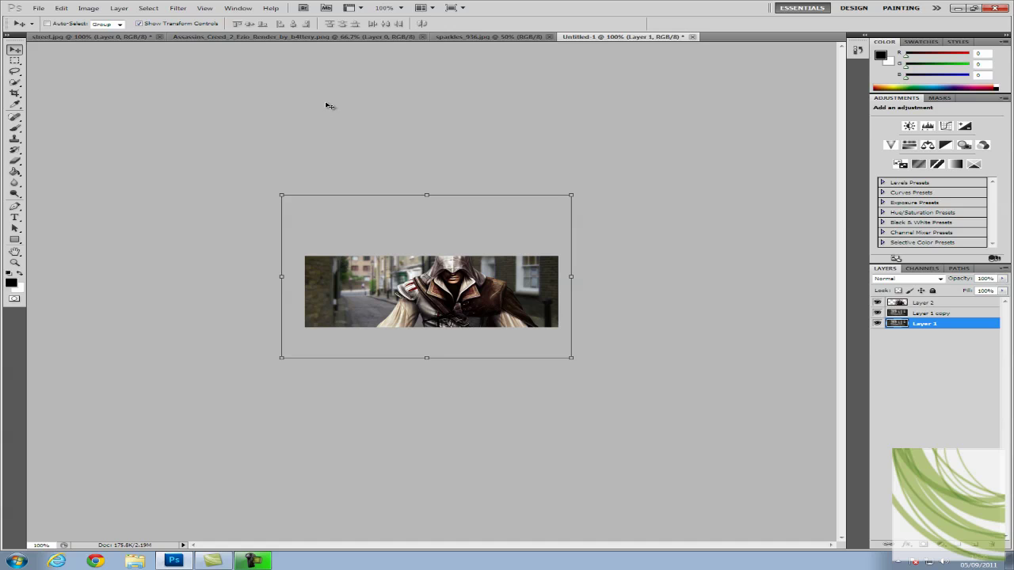
# Copy the sparkles image into the signature above the Ezio render and scale it to about 24% so it covers the banner.
pyautogui.click(978, 304)
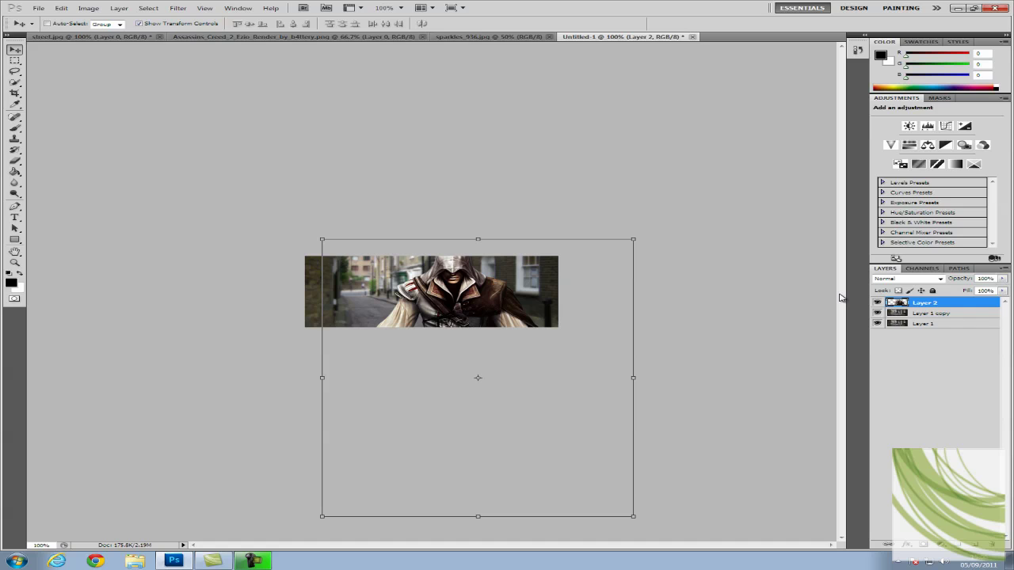
pyautogui.click(494, 37)
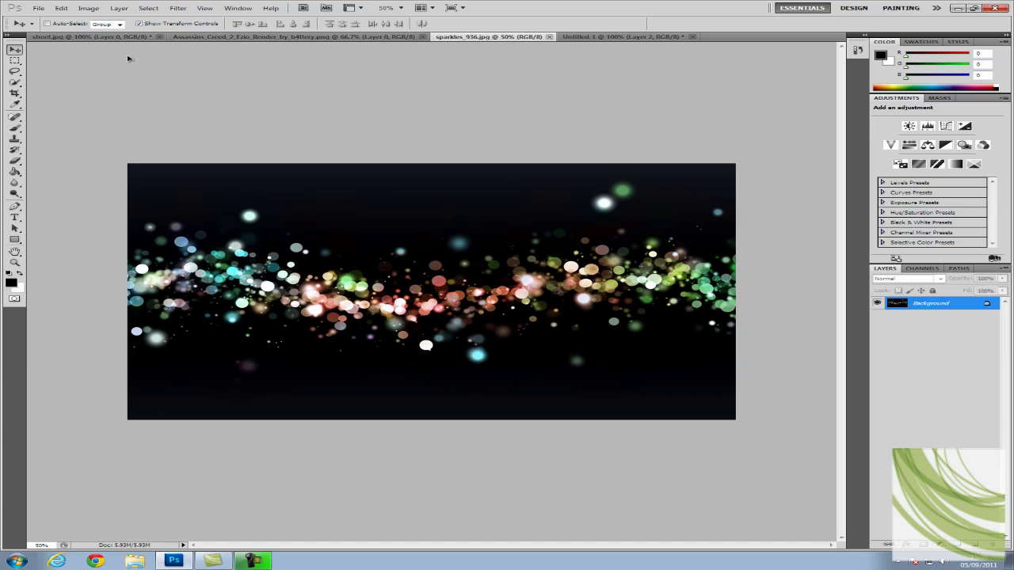
pyautogui.click(667, 38)
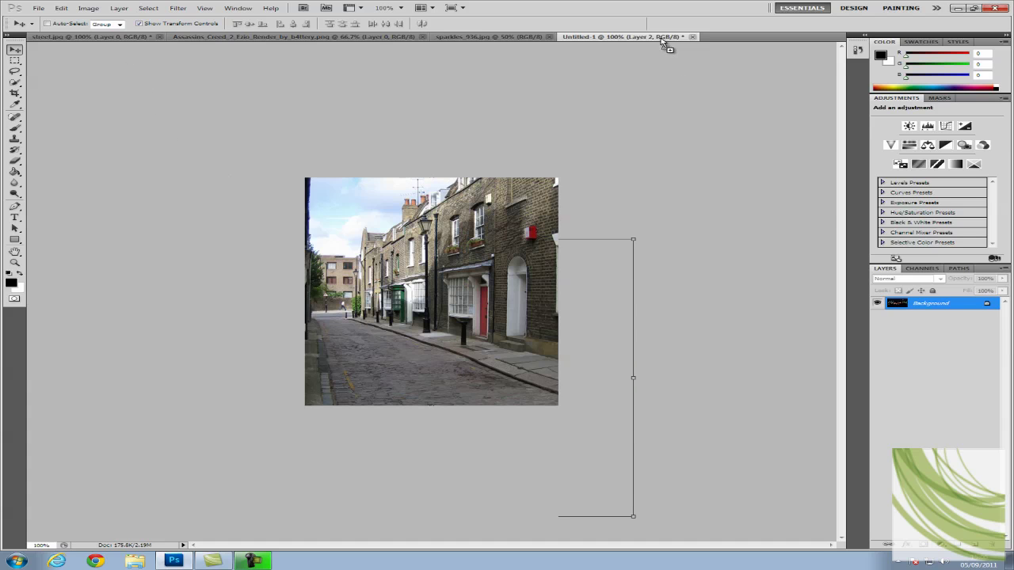
pyautogui.moveTo(582, 254); pyautogui.dragTo(561, 279)
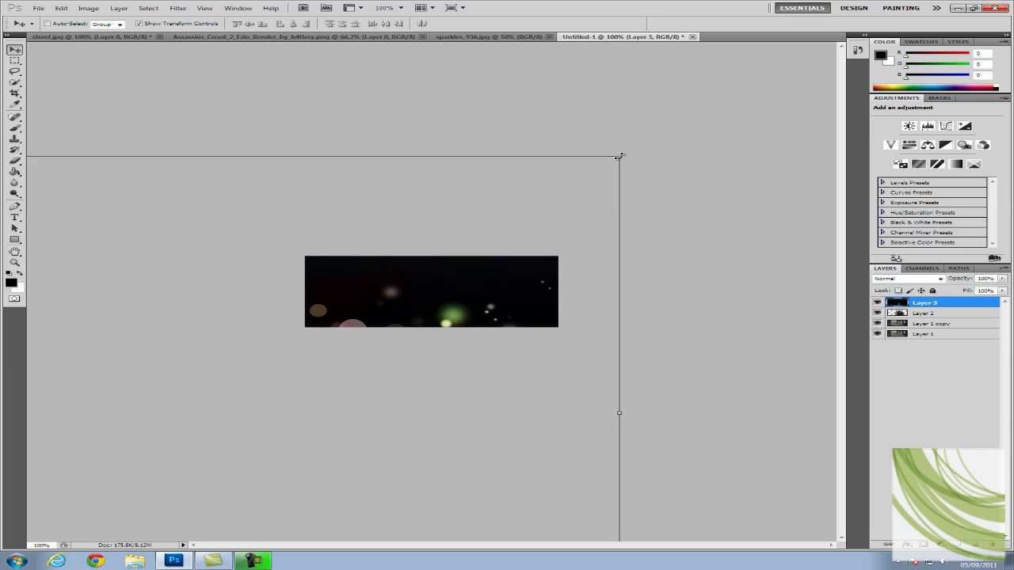
pyautogui.moveTo(618, 156); pyautogui.dragTo(574, 260)
pyautogui.moveTo(597, 197); pyautogui.dragTo(182, 368)
pyautogui.moveTo(140, 400); pyautogui.dragTo(535, 276)
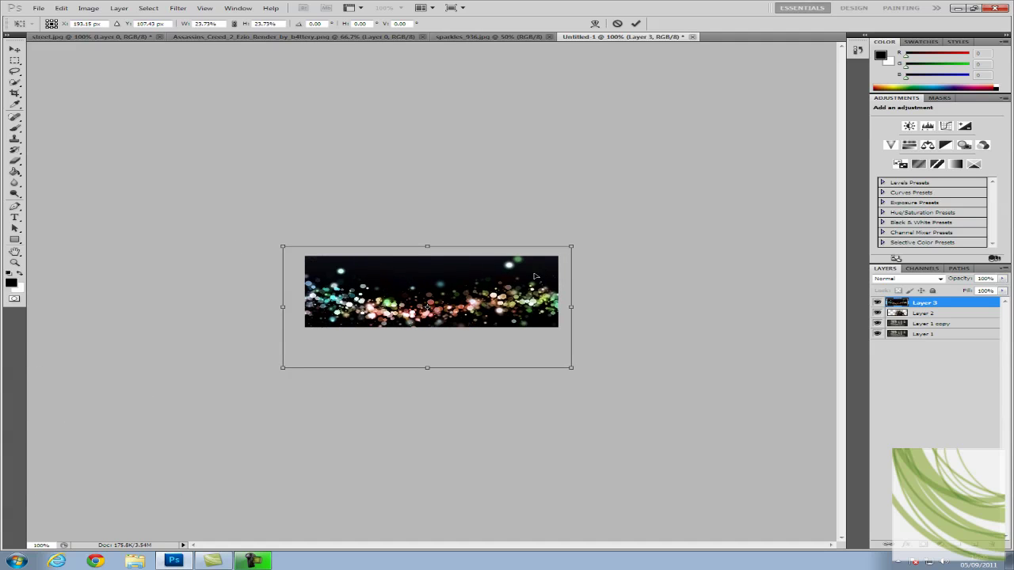
# Blend the sparkles layer with Lighter Color and place it over Ezio's chest, rotated to about -57°.
pyautogui.moveTo(671, 215); pyautogui.dragTo(501, 163)
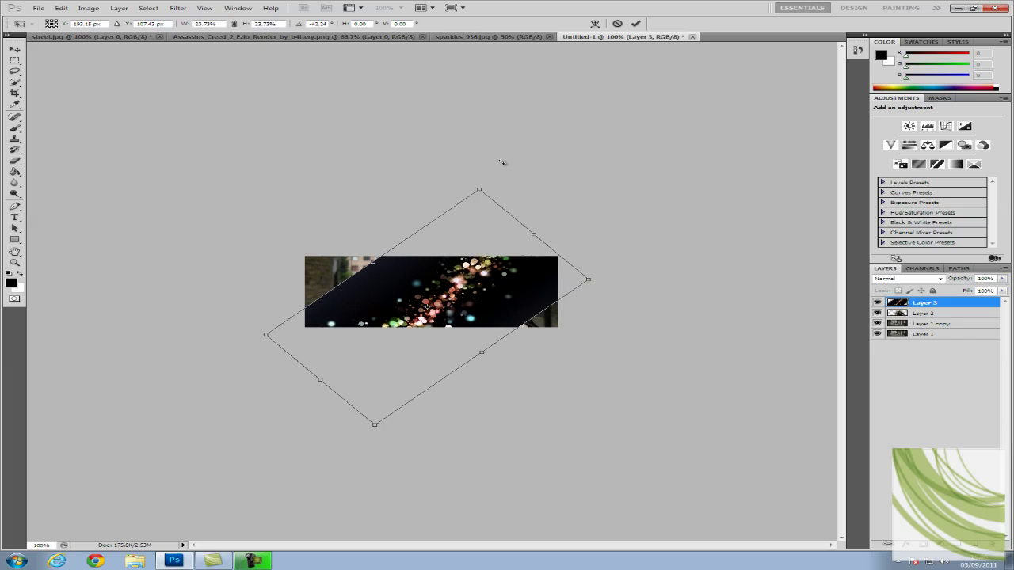
pyautogui.click(911, 279)
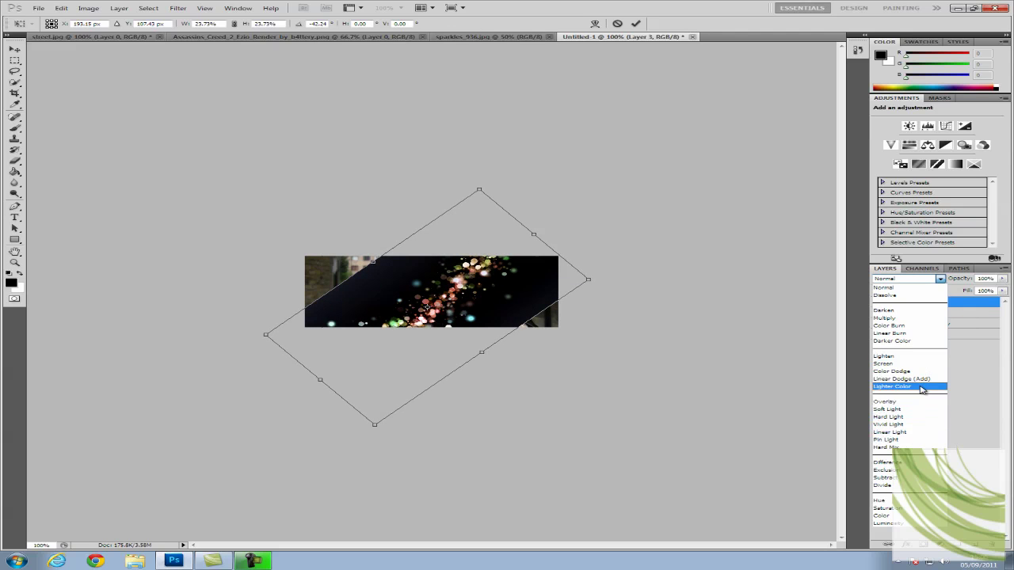
pyautogui.click(891, 386)
pyautogui.moveTo(458, 284); pyautogui.dragTo(488, 275)
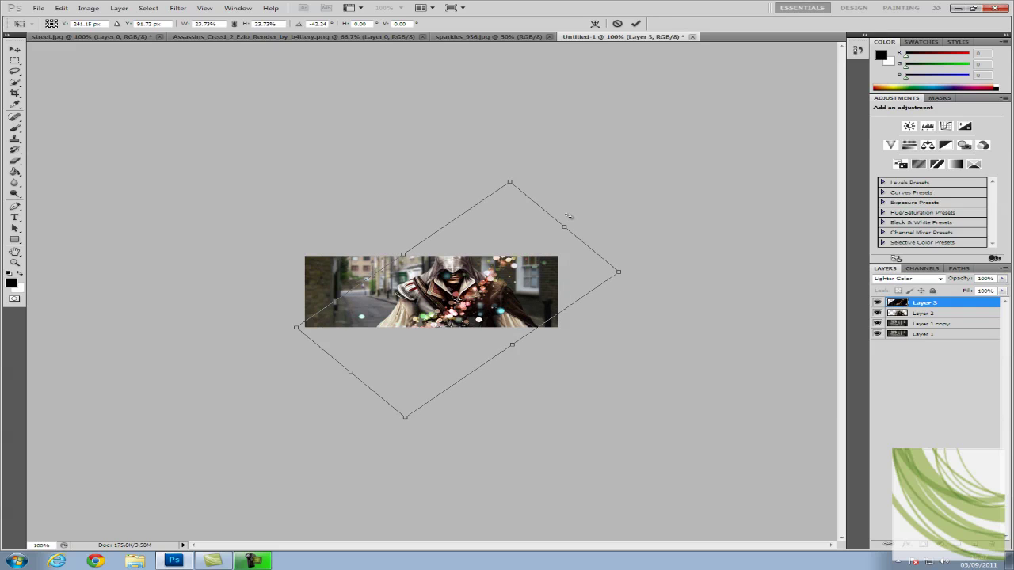
pyautogui.moveTo(568, 216); pyautogui.dragTo(558, 177)
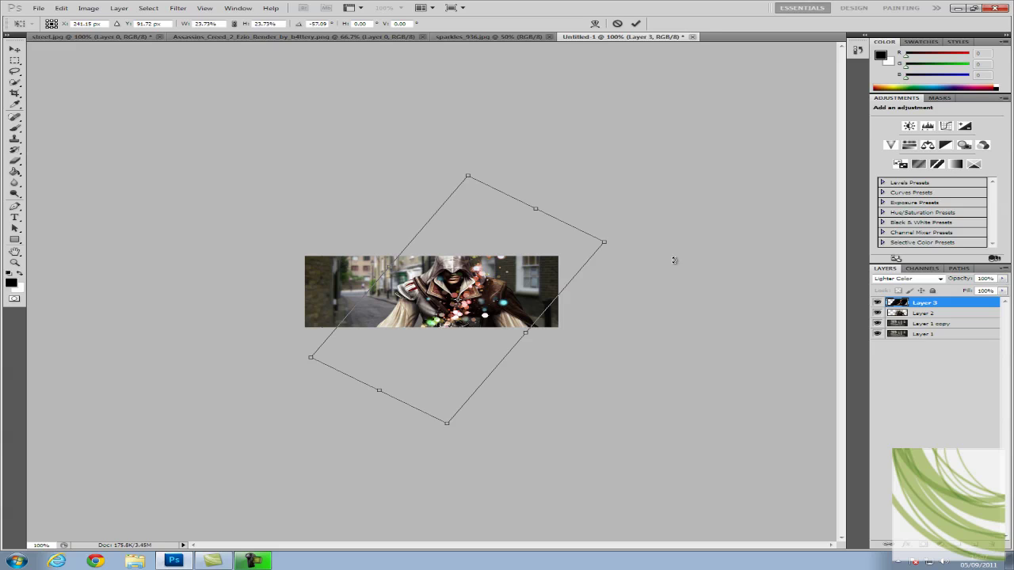
pyautogui.press('Return')
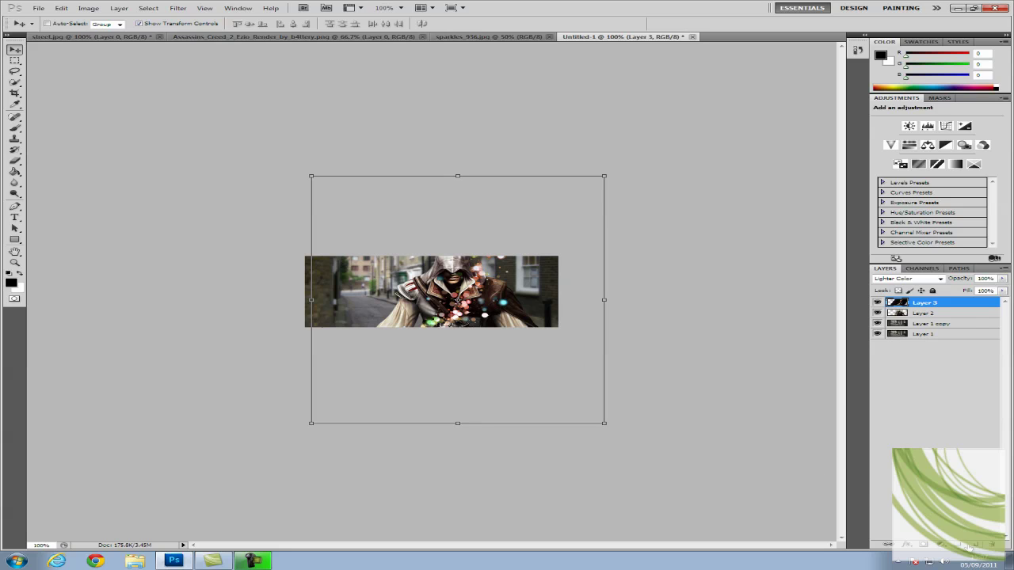
# Add a new layer above the sparkles and fill it with the merged image using Apply Image.
pyautogui.click(976, 545)
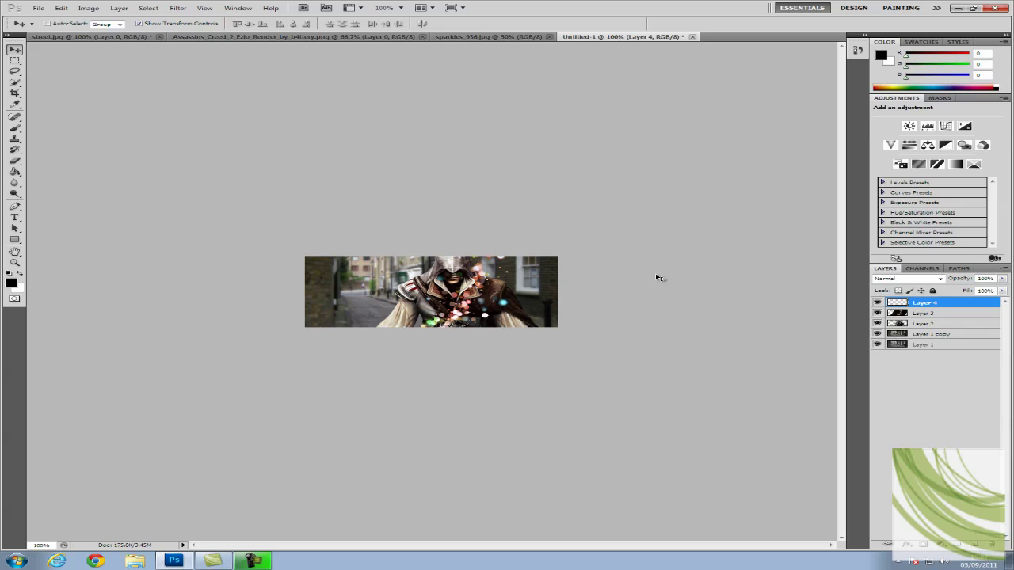
pyautogui.click(88, 8)
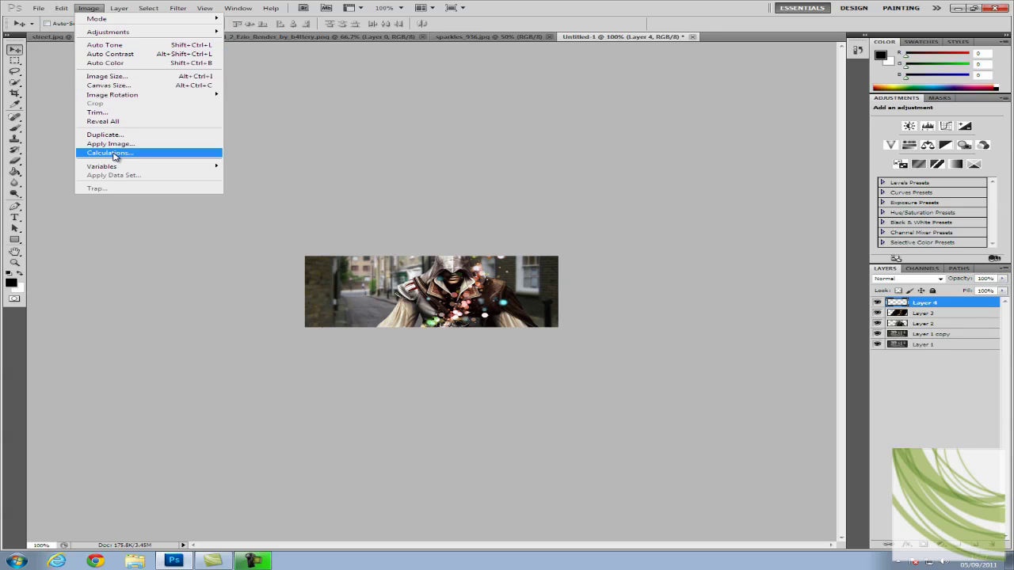
pyautogui.click(126, 144)
pyautogui.click(614, 165)
pyautogui.press('v')
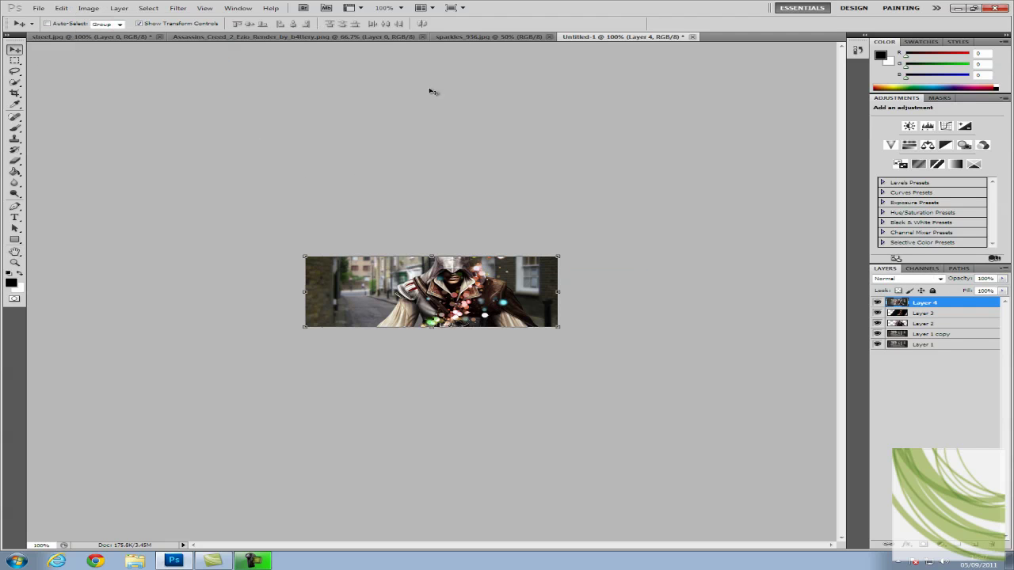
# Apply Lighting Effects with the Default spotlight style to the merged layer and lower its opacity to about 66%.
pyautogui.click(176, 10)
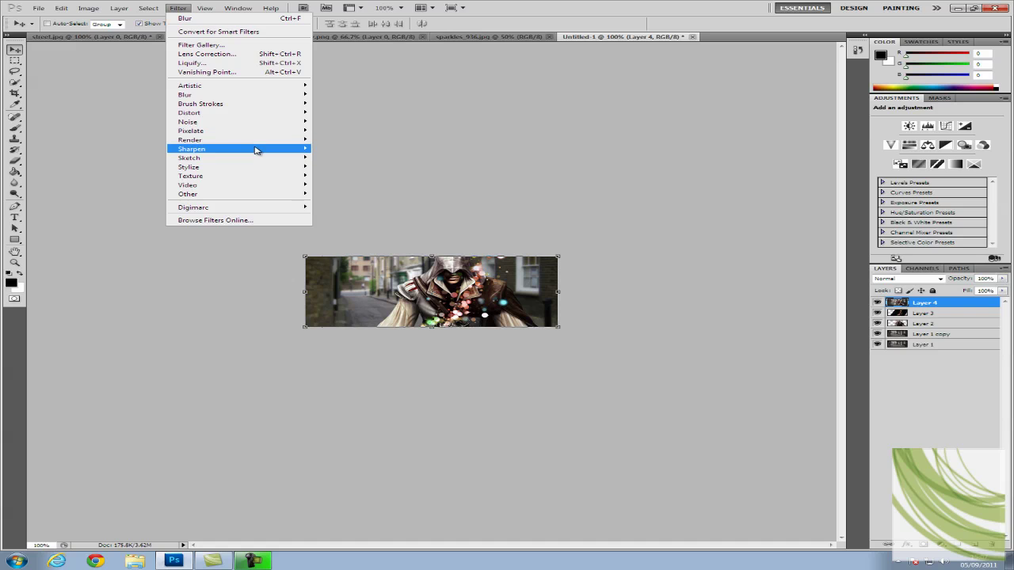
pyautogui.moveTo(261, 141)
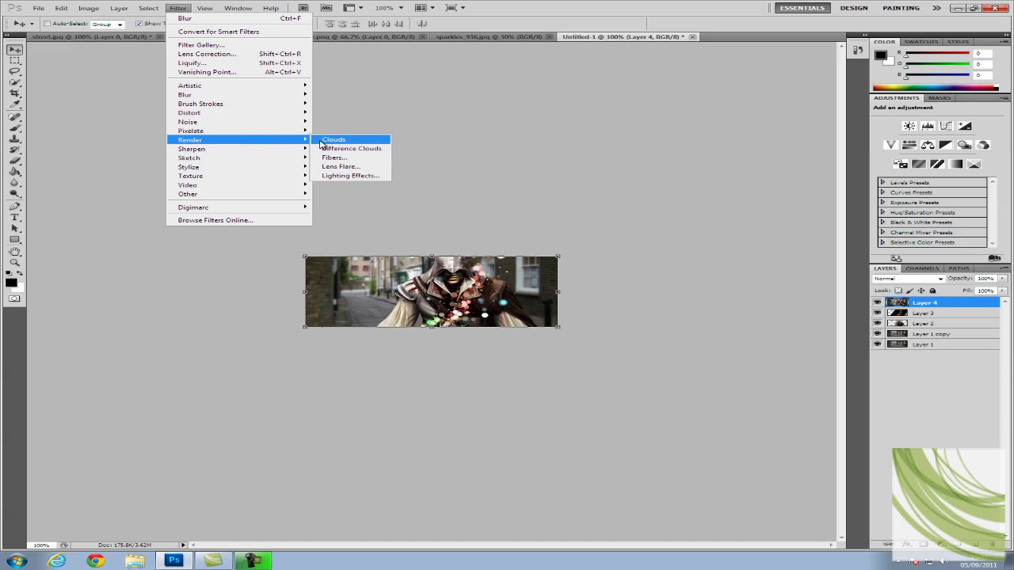
pyautogui.click(365, 176)
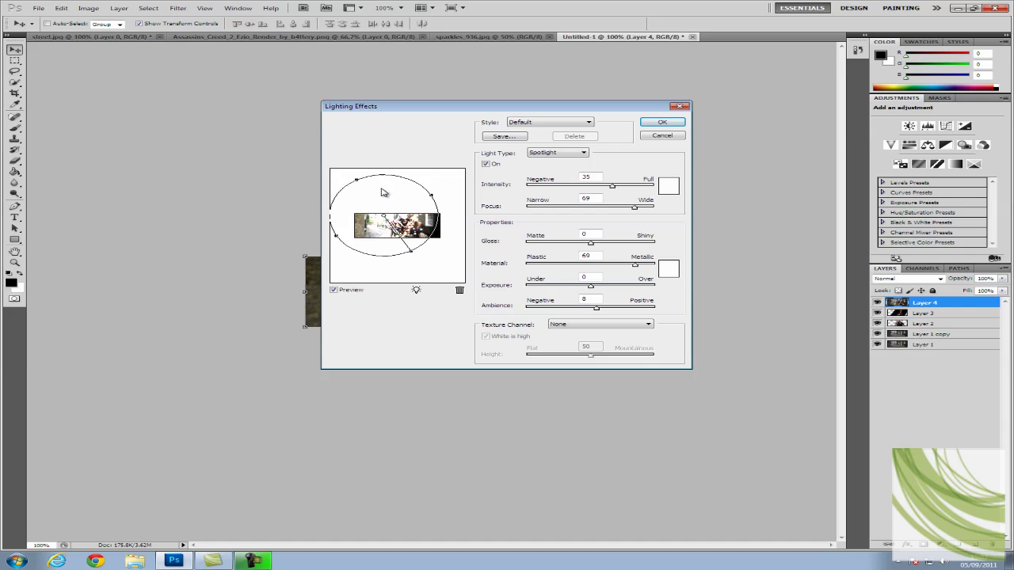
pyautogui.click(664, 124)
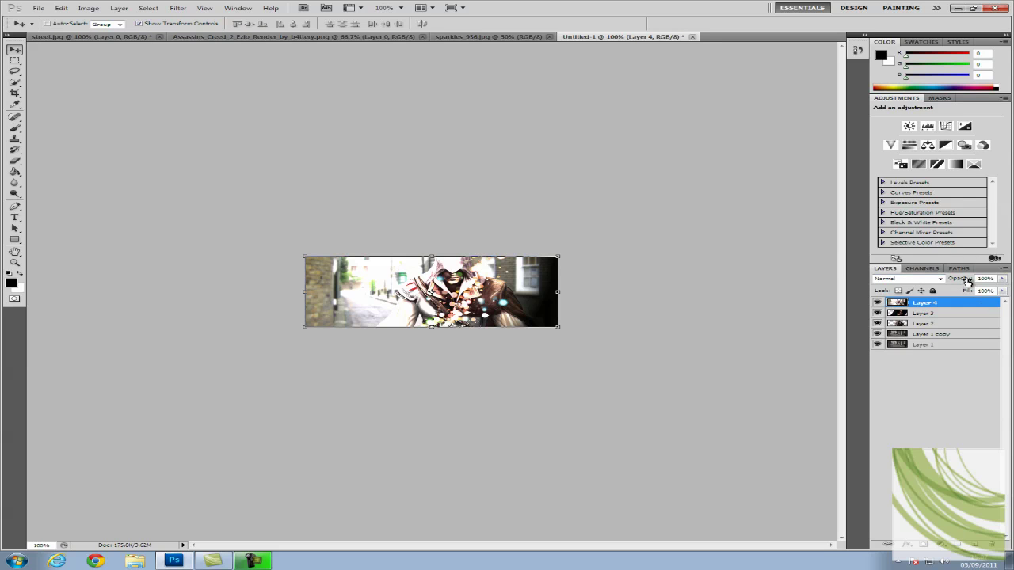
pyautogui.moveTo(967, 282)
pyautogui.mouseDown()
pyautogui.moveTo(934, 279)
pyautogui.moveTo(1011, 279)
pyautogui.moveTo(965, 270)
pyautogui.moveTo(982, 291)
pyautogui.moveTo(946, 283)
pyautogui.moveTo(962, 290)
pyautogui.mouseUp()
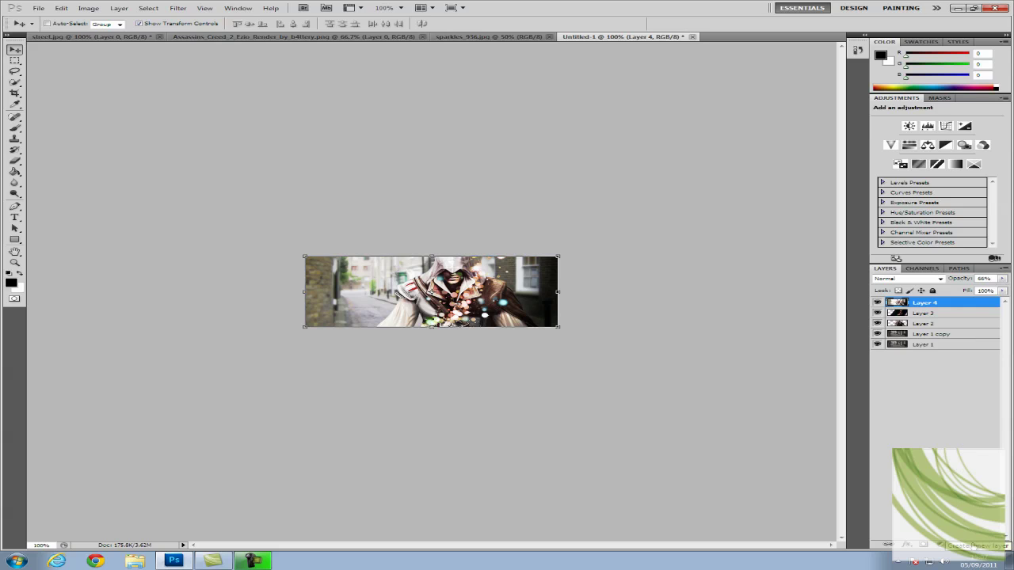
# Add another layer above the spotlit one and apply the merged image to it with Multiply blending at 100% opacity.
pyautogui.click(976, 545)
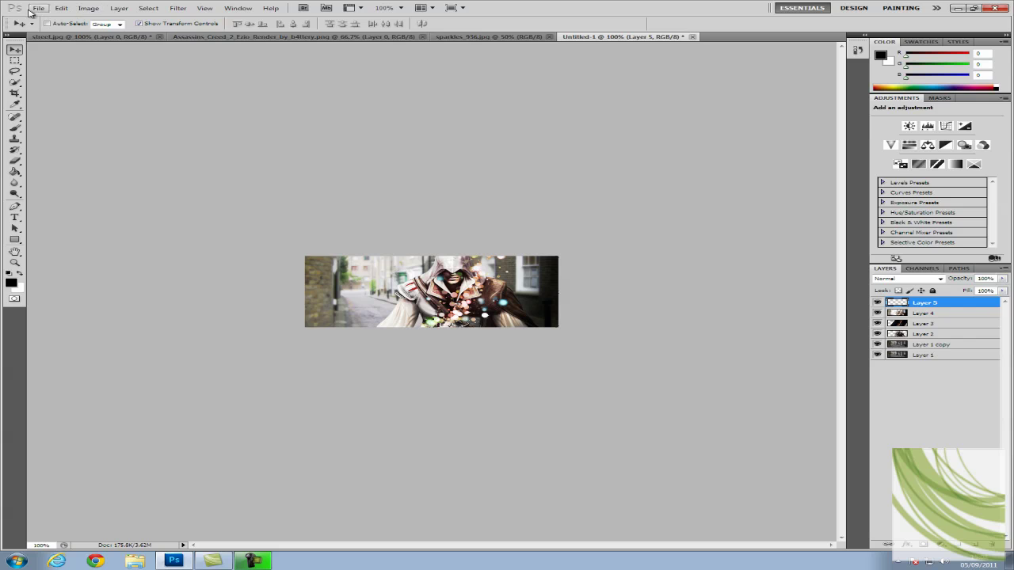
pyautogui.click(87, 10)
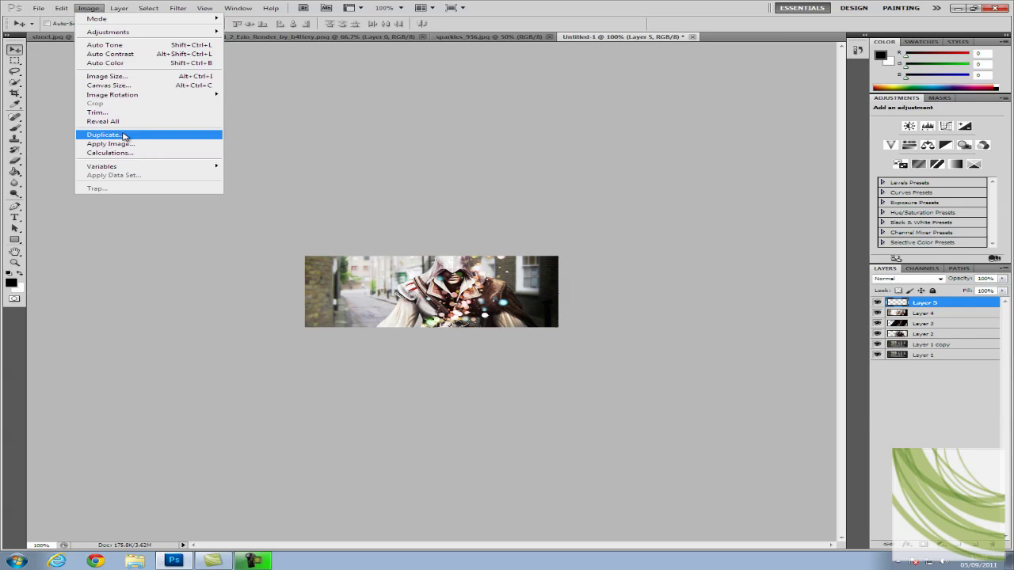
pyautogui.click(130, 143)
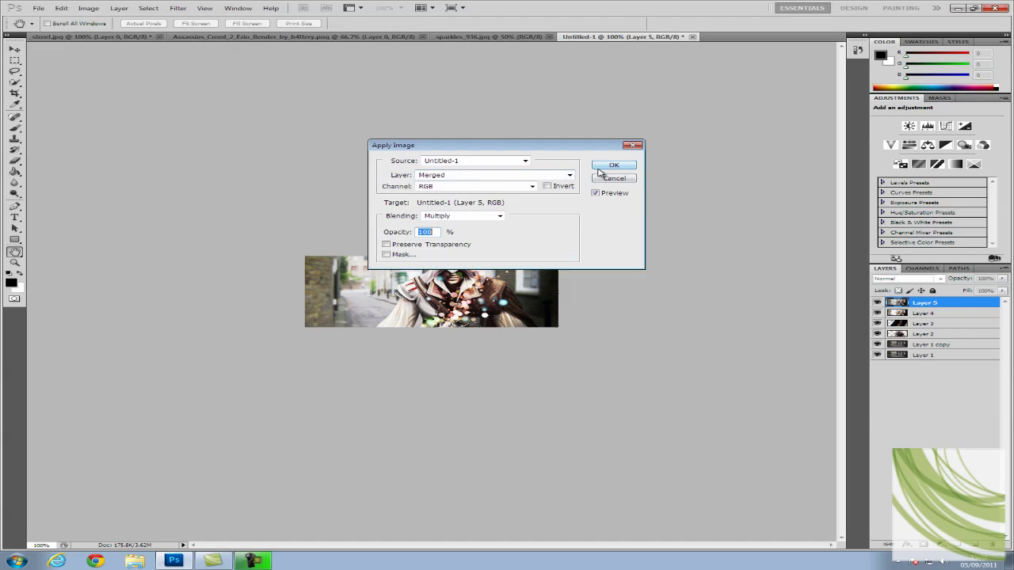
pyautogui.click(613, 165)
pyautogui.press('v')
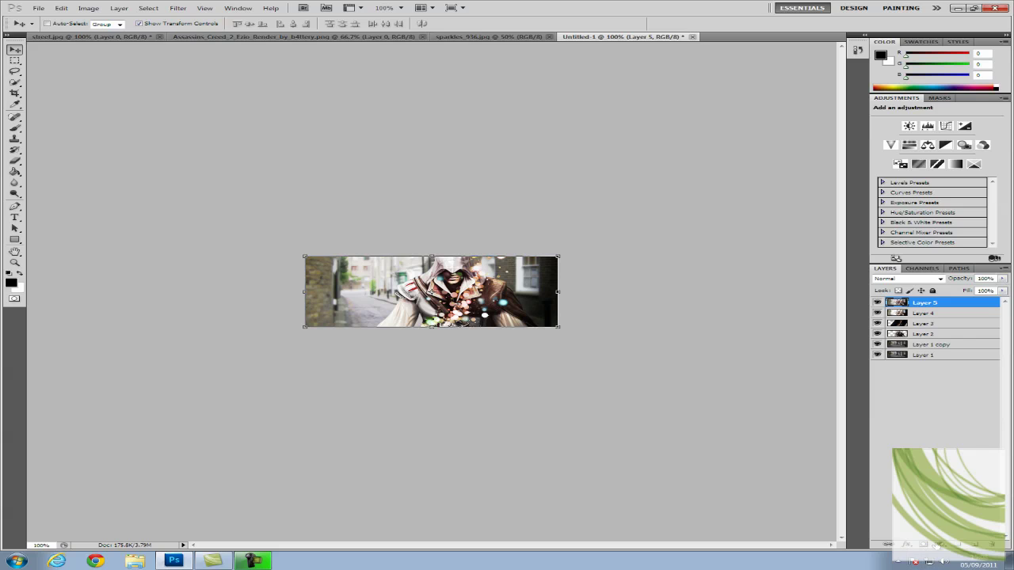
# Add a Gradient Map adjustment layer on top using the violet-to-orange preset.
pyautogui.click(941, 546)
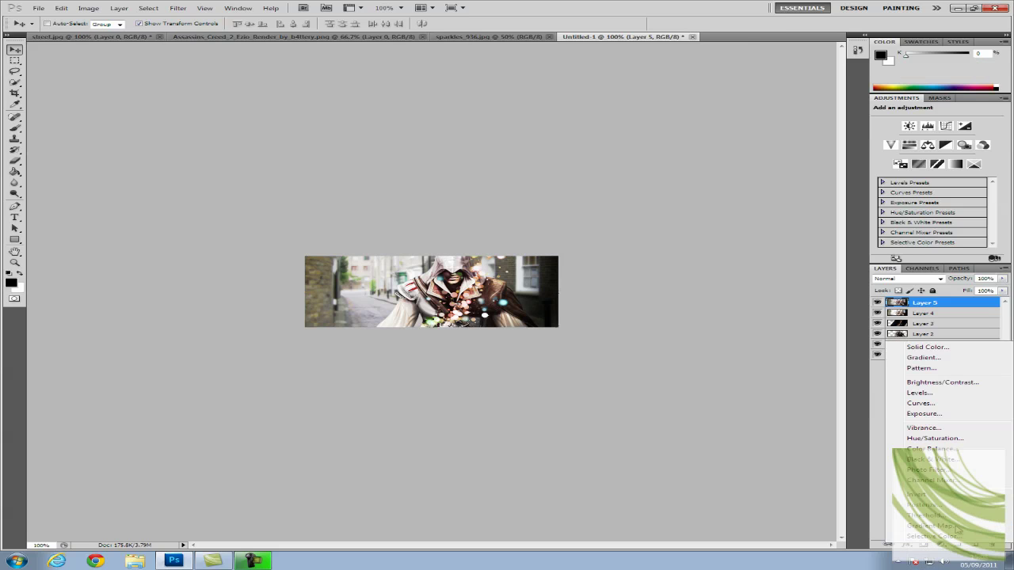
pyautogui.click(956, 527)
pyautogui.click(890, 125)
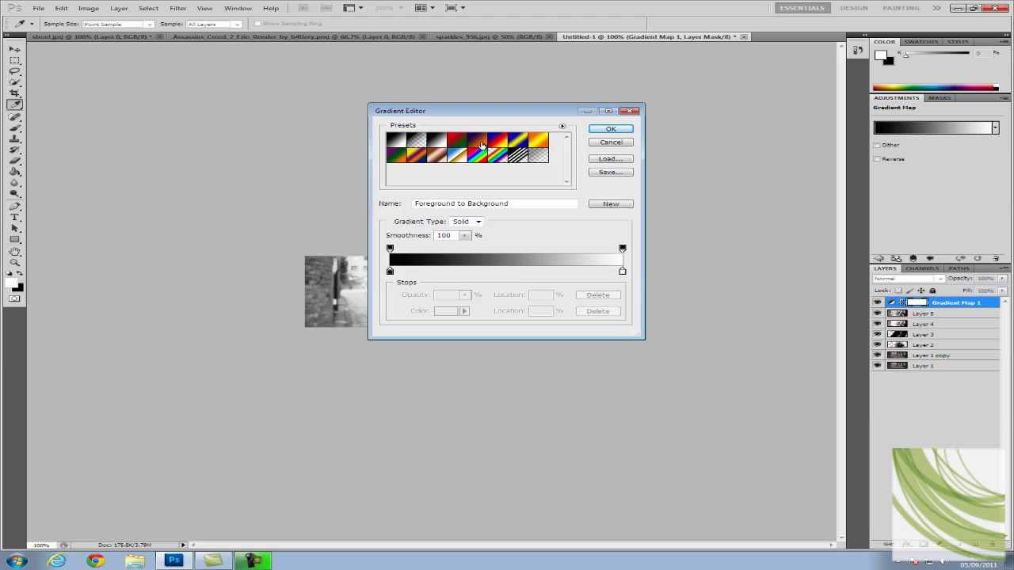
pyautogui.click(479, 141)
pyautogui.click(609, 131)
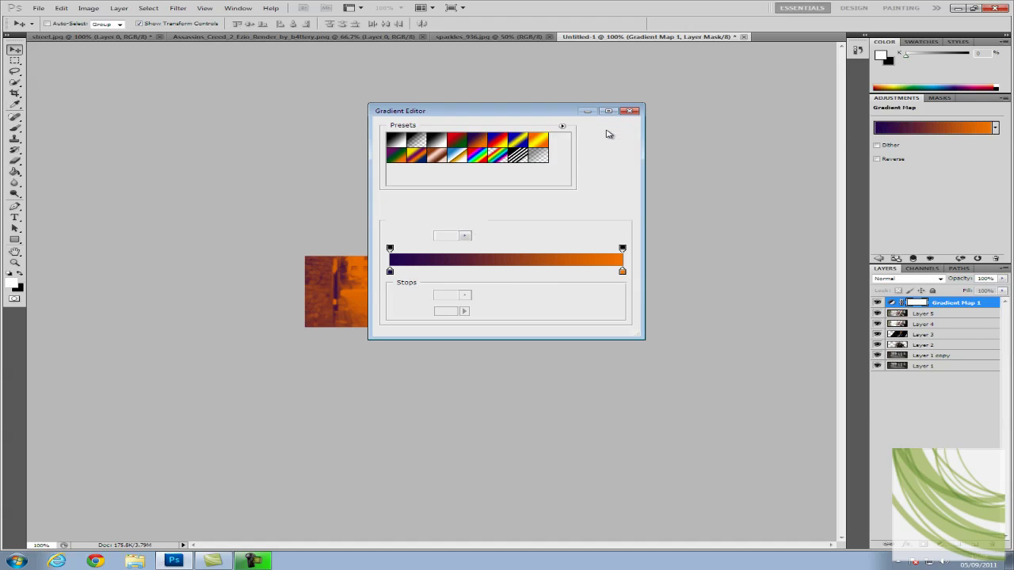
# Set the gradient map layer's blending mode to Linear Dodge (Add) and its opacity to about 49%.
pyautogui.click(933, 283)
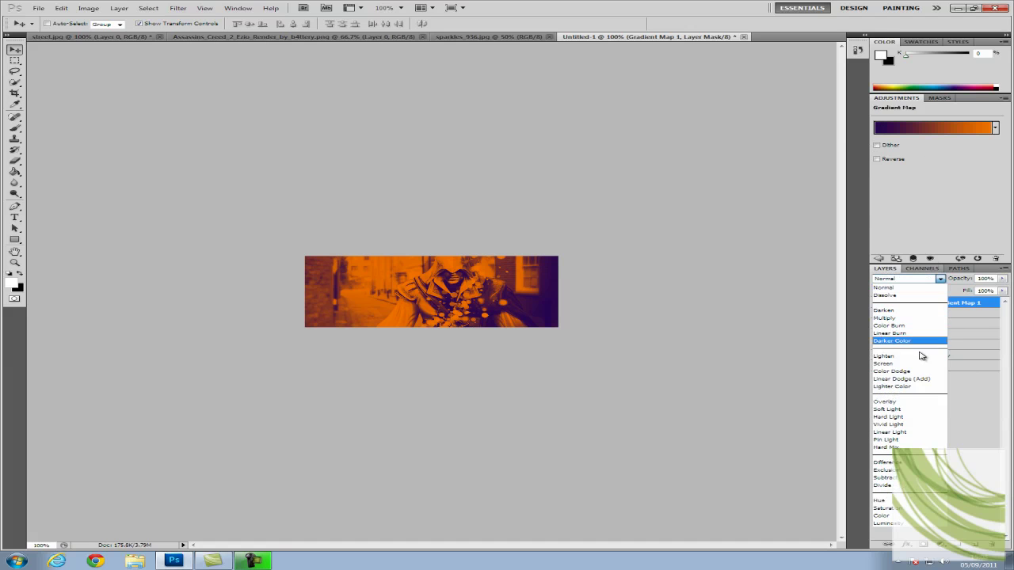
pyautogui.click(911, 384)
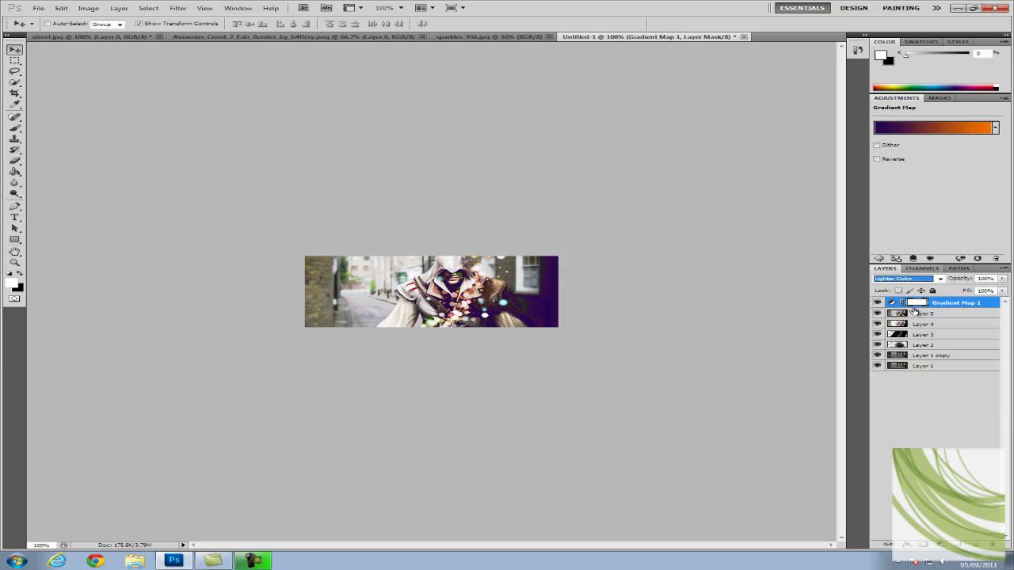
pyautogui.scroll(1, 923, 283)
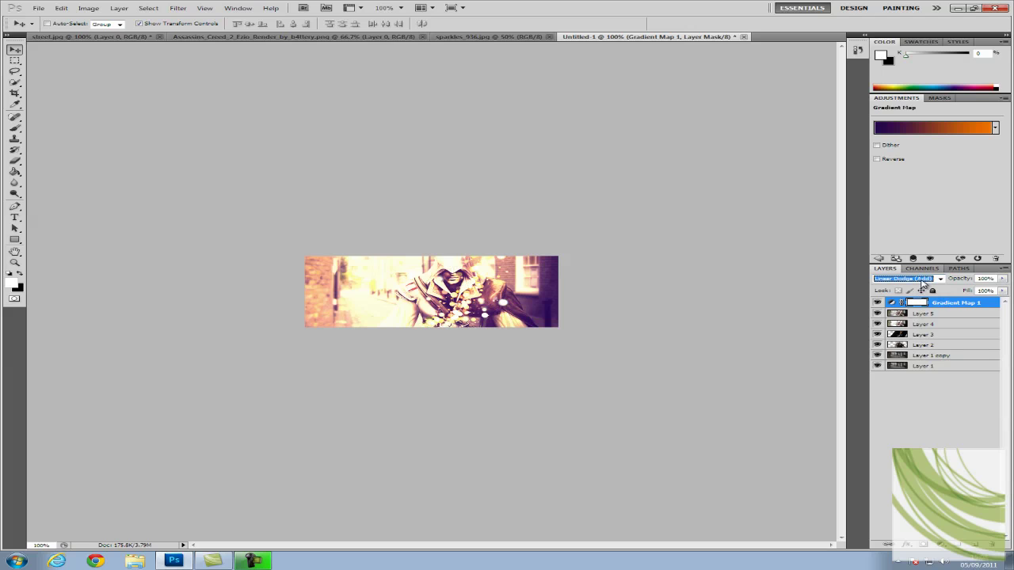
pyautogui.moveTo(960, 283); pyautogui.dragTo(935, 279)
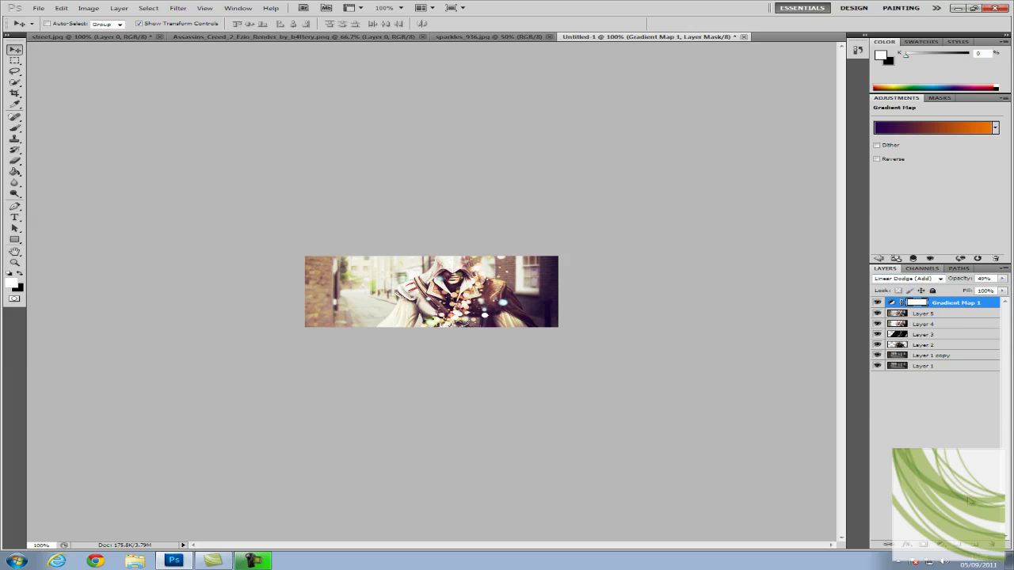
# Add a new layer above the gradient map and fill it with the merged image using Apply Image.
pyautogui.click(976, 545)
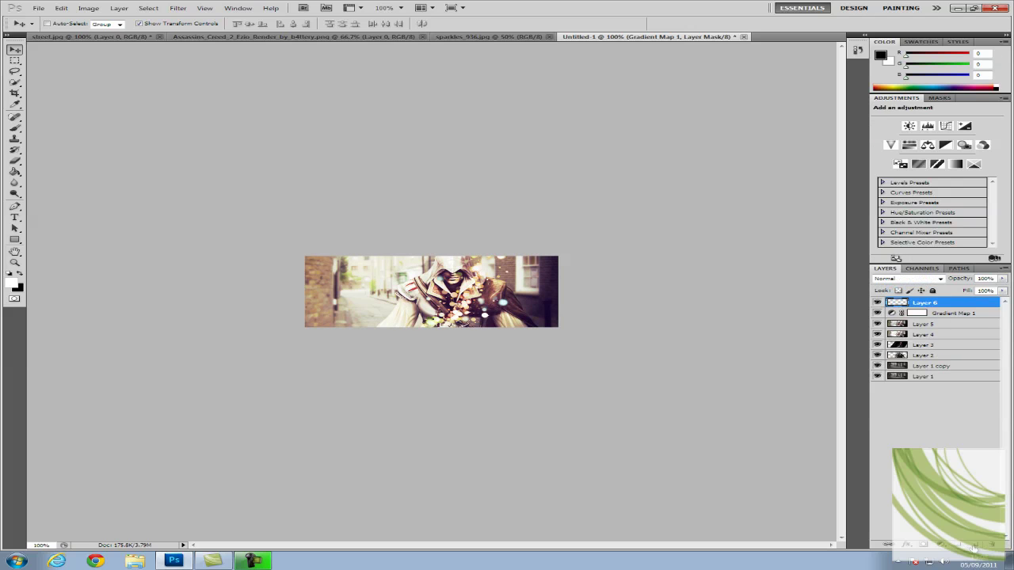
pyautogui.click(88, 8)
pyautogui.click(113, 144)
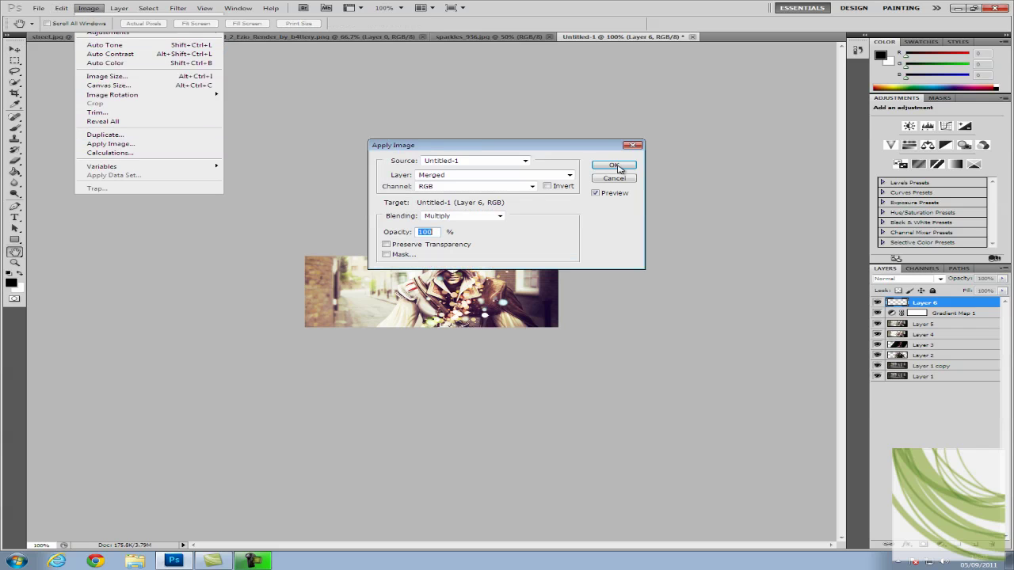
pyautogui.click(614, 165)
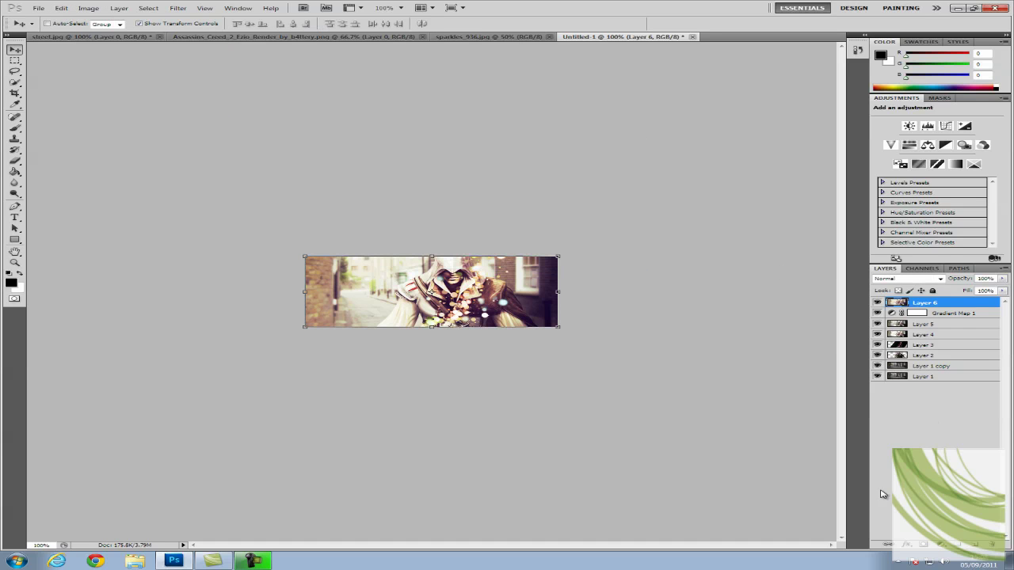
# Add a Photo Filter adjustment layer on top and set its filter to Cooling Filter (80).
pyautogui.click(943, 546)
pyautogui.click(925, 470)
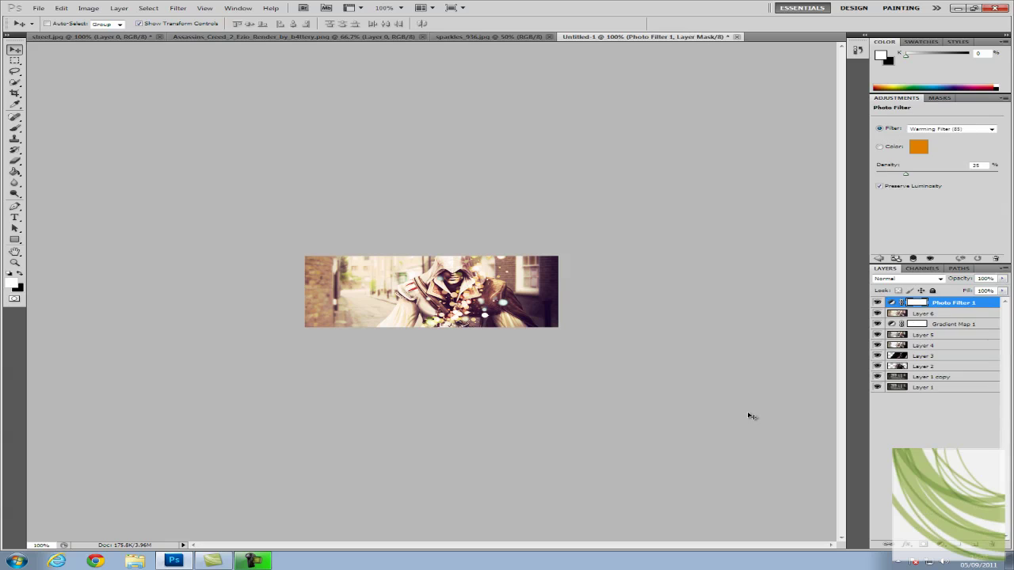
pyautogui.click(951, 129)
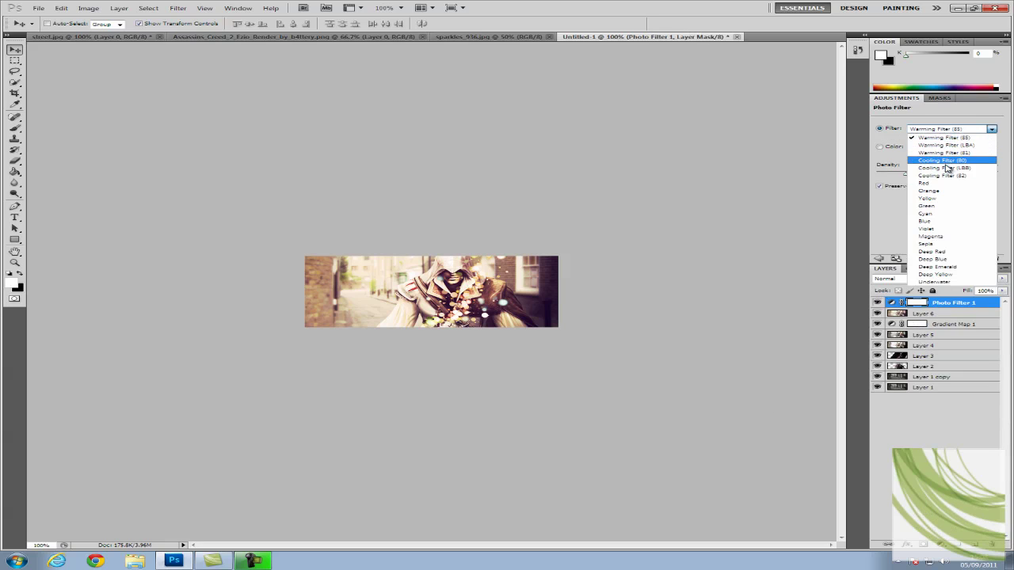
pyautogui.click(960, 166)
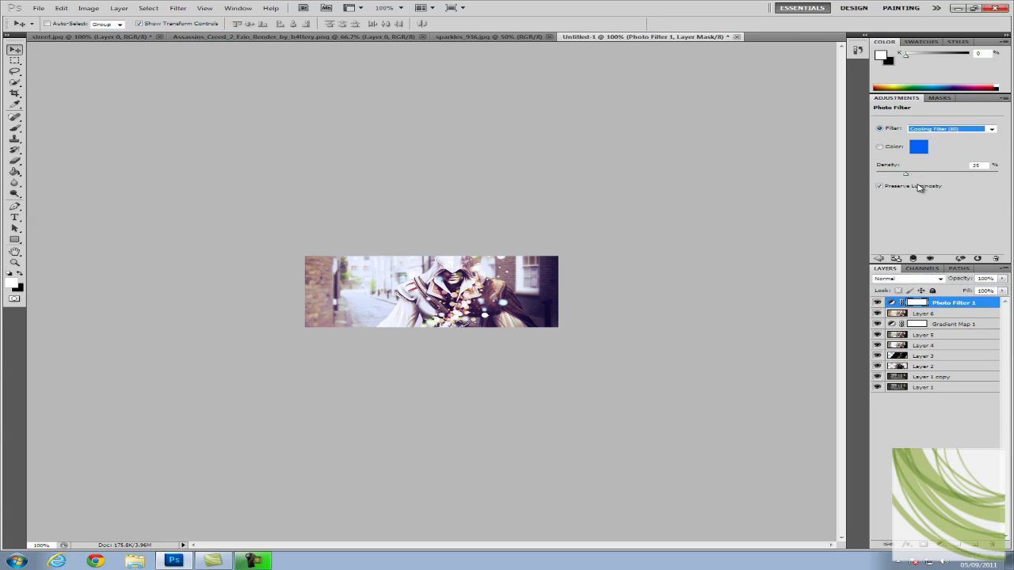
# Lower the Photo Filter's density and compare the image with Preserve Luminosity off, leaving the option on.
pyautogui.moveTo(904, 178)
pyautogui.mouseDown()
pyautogui.moveTo(871, 172)
pyautogui.moveTo(890, 176)
pyautogui.mouseUp()
pyautogui.click(884, 187)
pyautogui.click(884, 187)
# Add a new layer on top and select a thin frame along the canvas edges using an inverted rectangular marquee.
pyautogui.hotkey('ctrl', 'shift', 'alt', 'n')
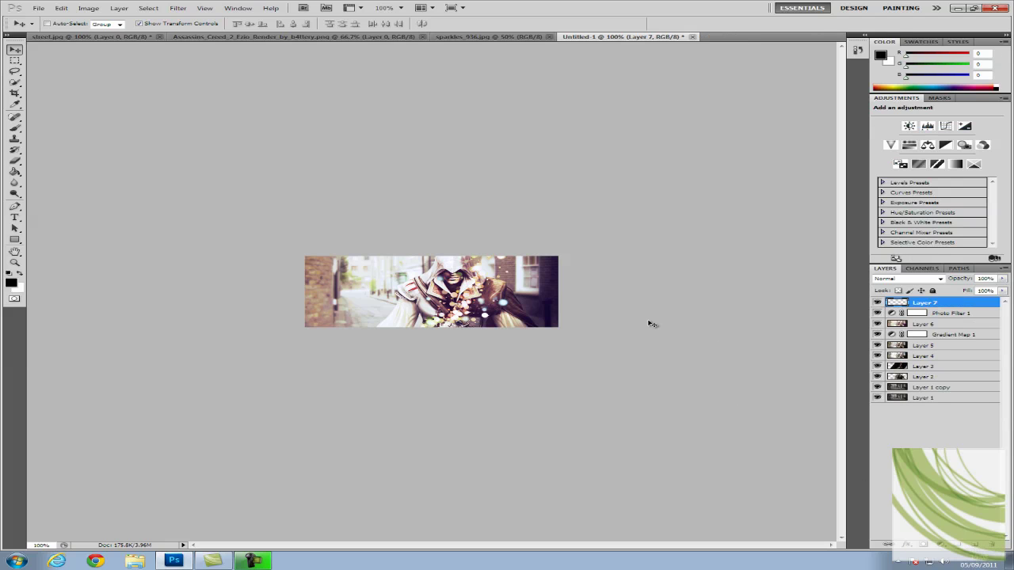
pyautogui.click(15, 62)
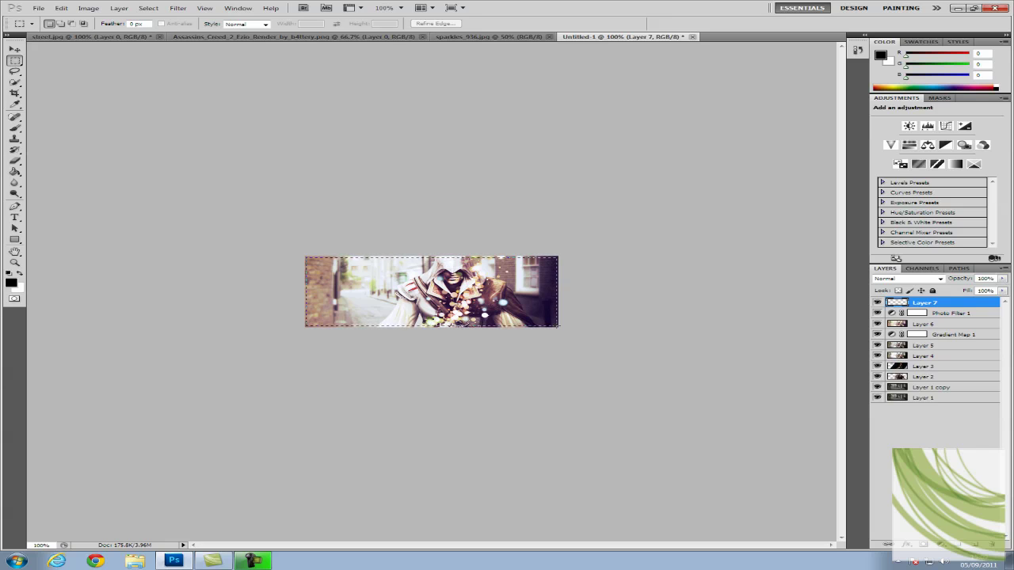
pyautogui.hotkey('ctrl', 'a')
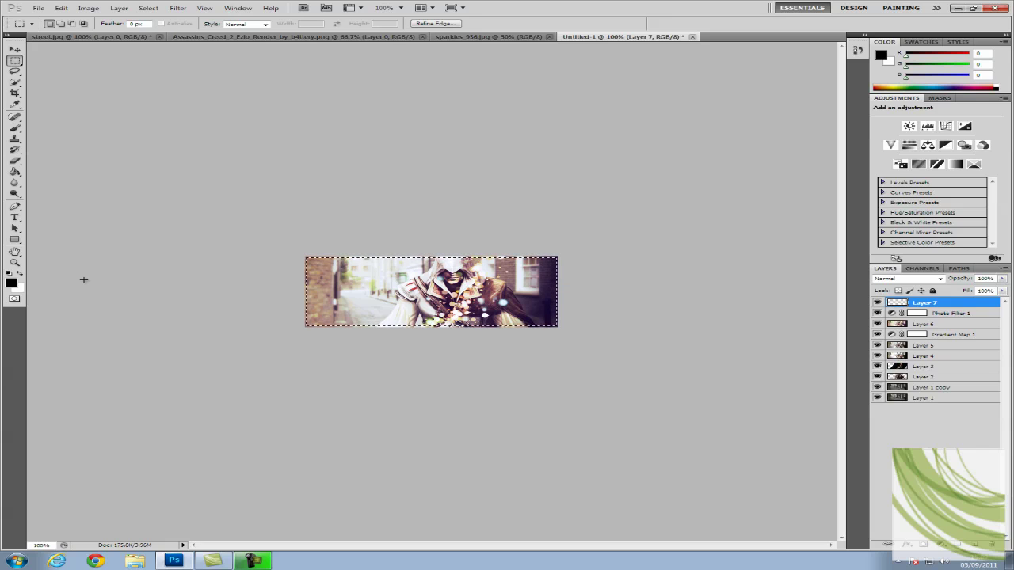
pyautogui.click(62, 8)
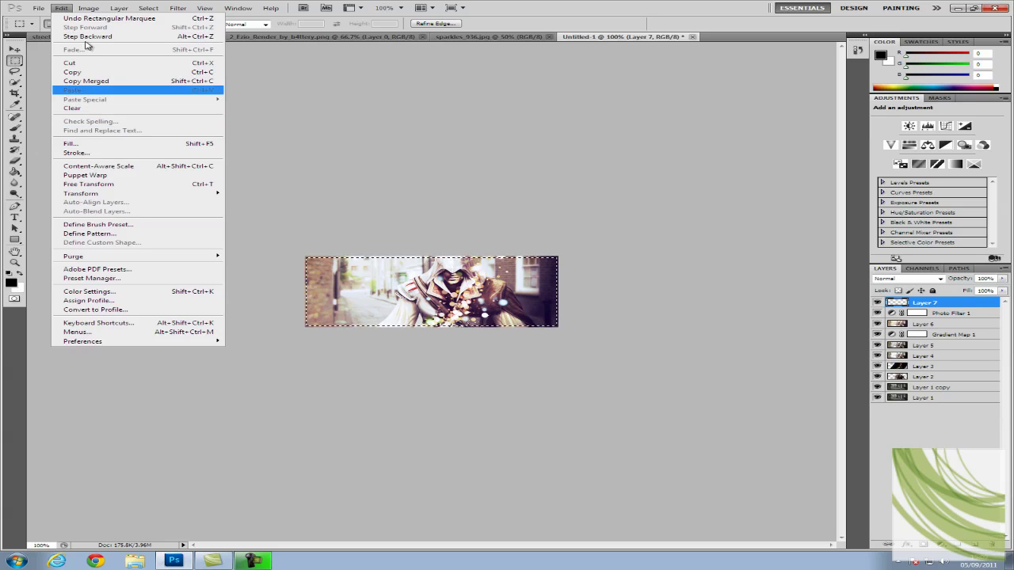
pyautogui.moveTo(148, 9)
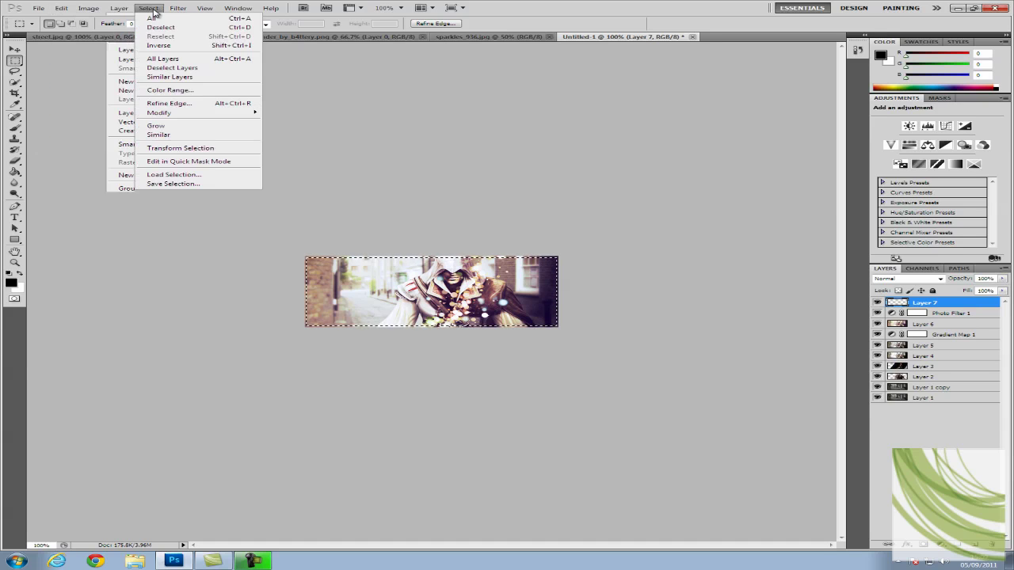
pyautogui.press('Escape')
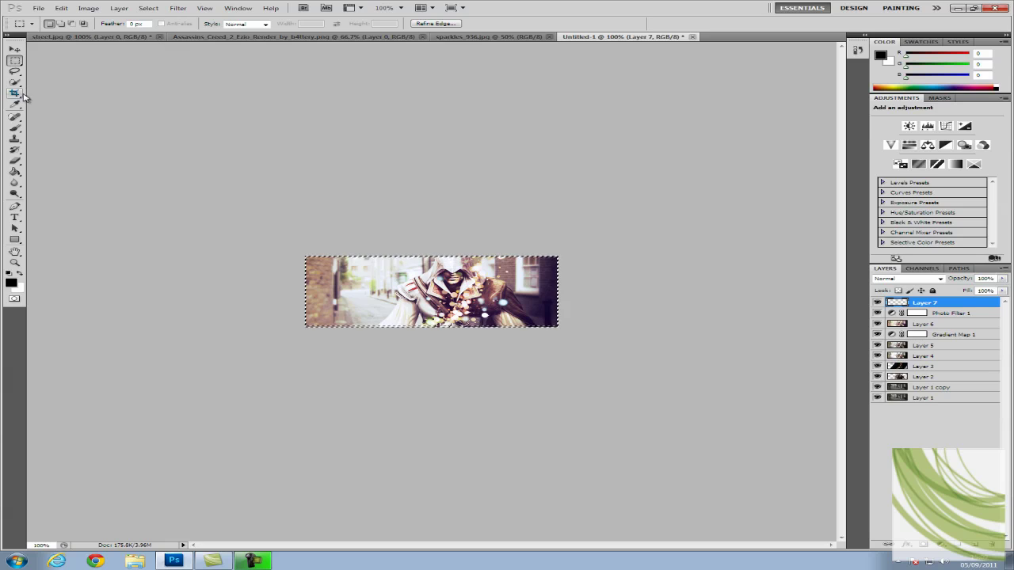
# Fill the selected frame with black, deselect it, and set the border layer's opacity to 34%.
pyautogui.click(14, 172)
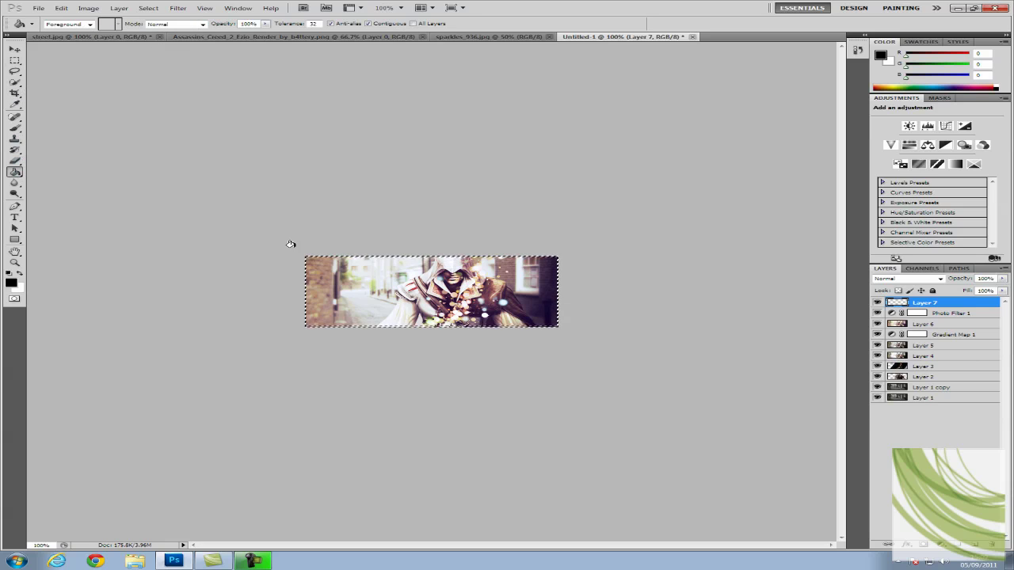
pyautogui.click(308, 260)
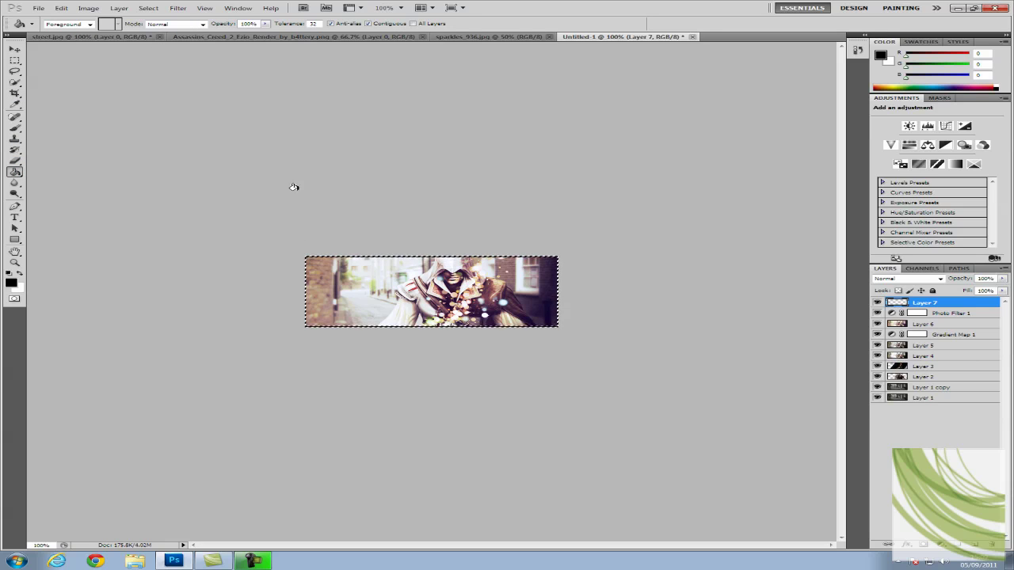
pyautogui.hotkey('ctrl', 'd')
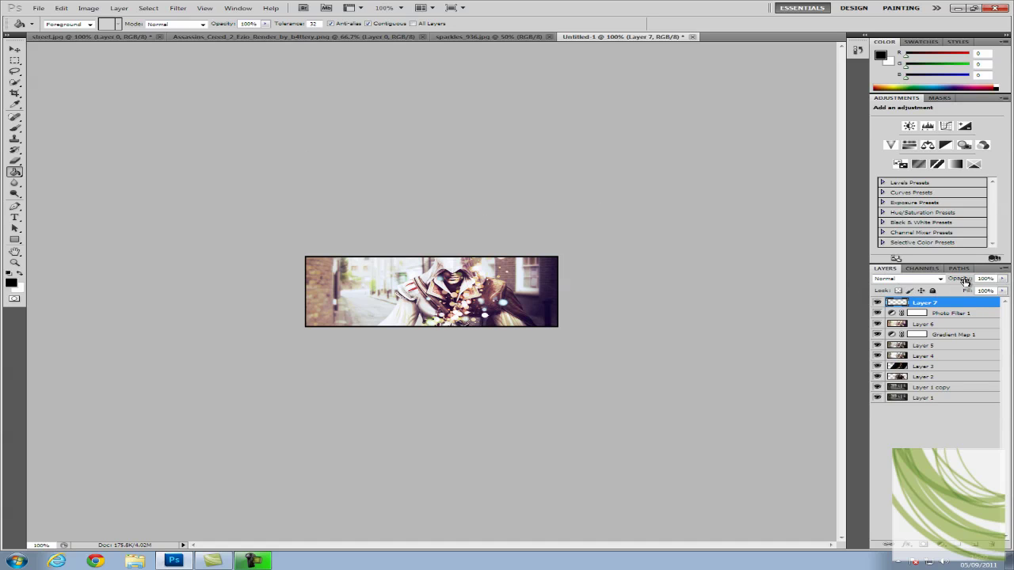
pyautogui.moveTo(965, 281); pyautogui.dragTo(923, 278)
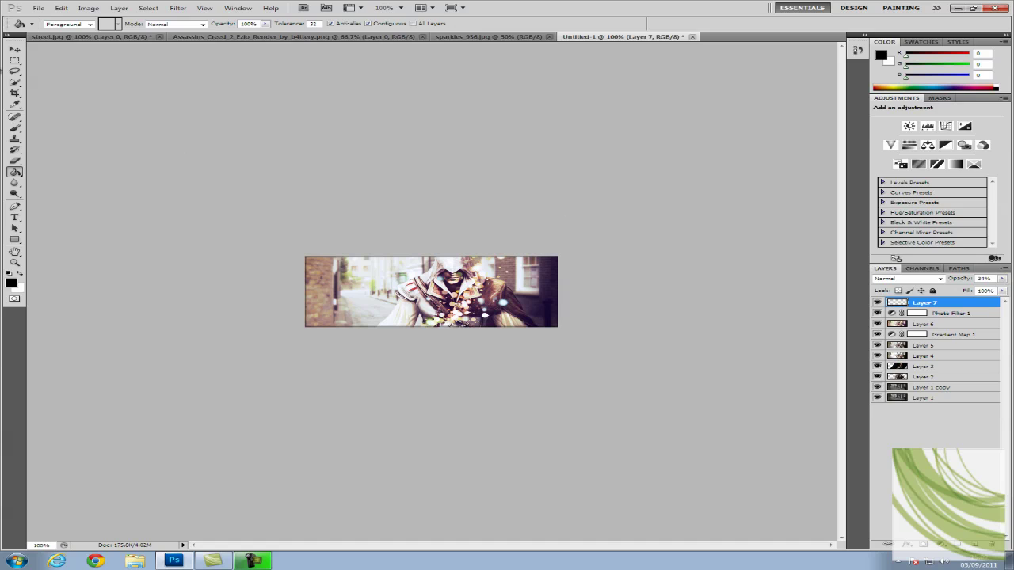
pyautogui.click(13, 49)
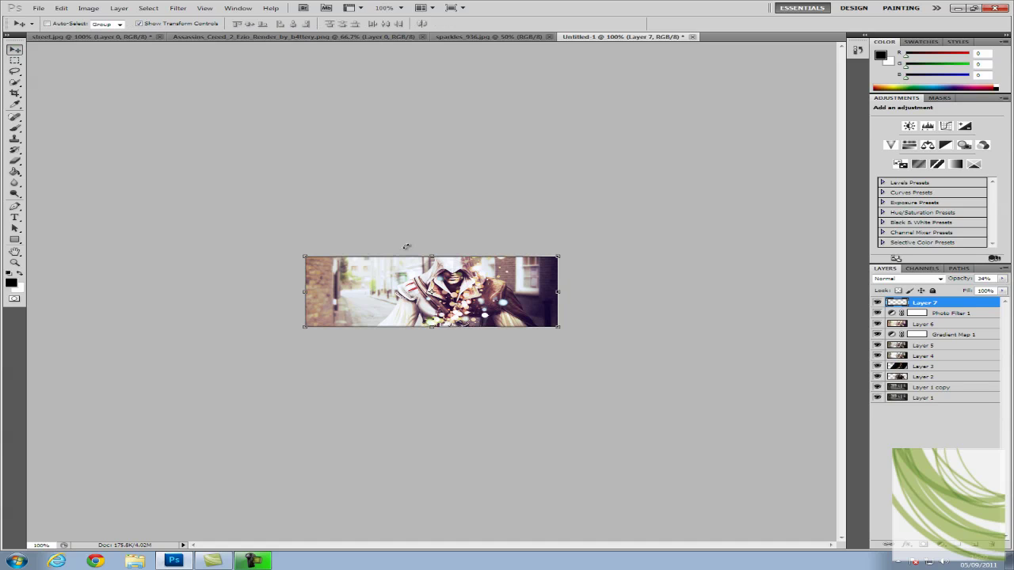